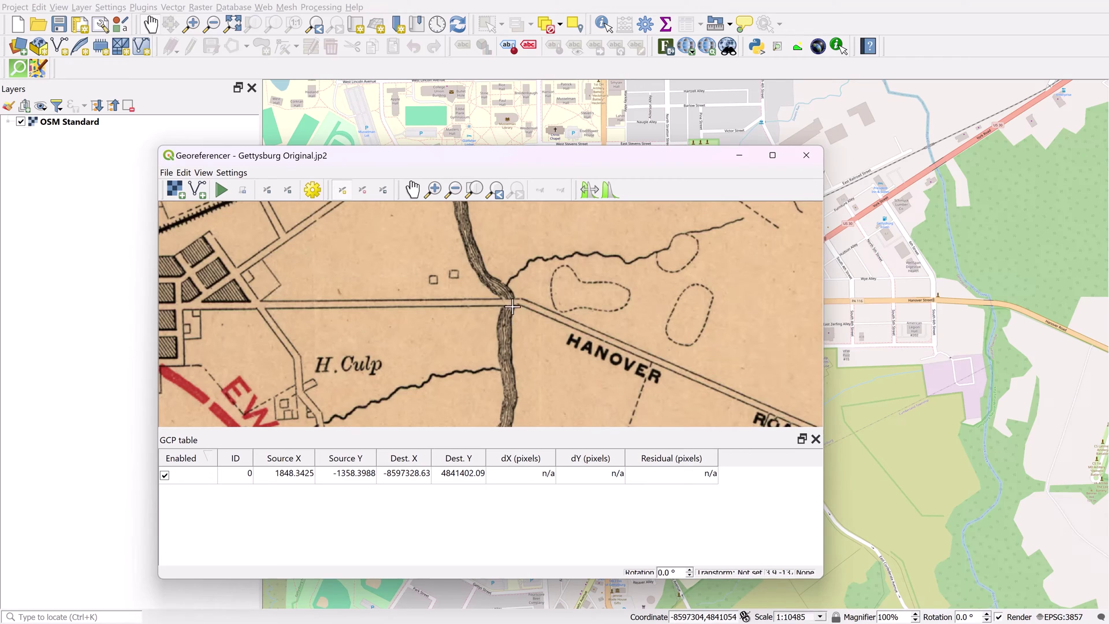
- Link the Hanover Road stream crossing on the scan to the same spot on the OSM basemap
{"action": "left_click", "coordinate": [507, 301]}
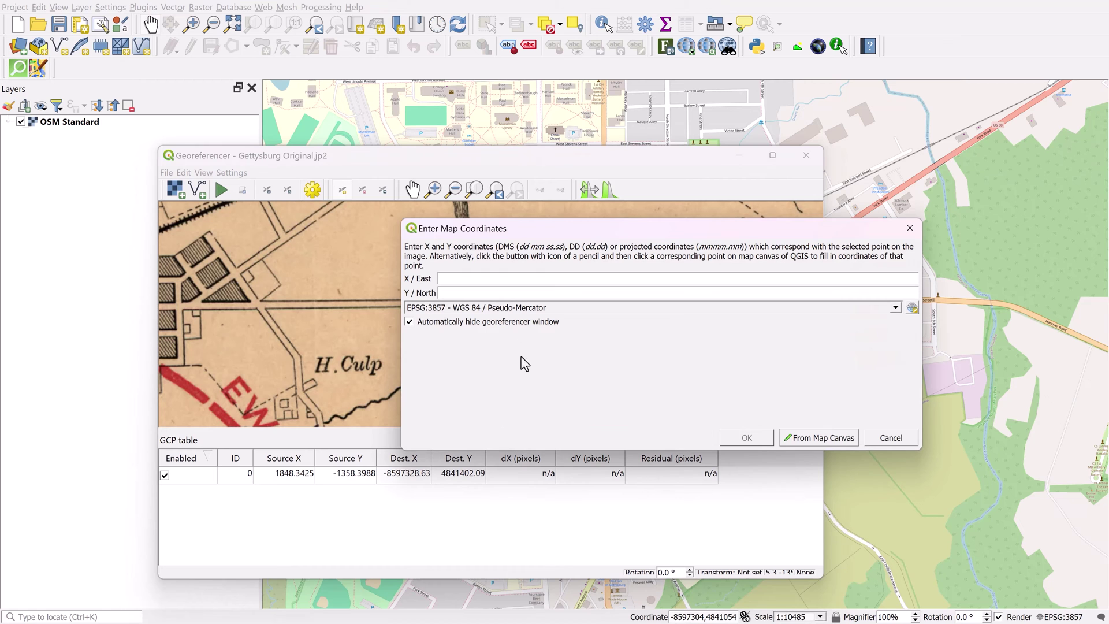
{"action": "left_click", "coordinate": [826, 439]}
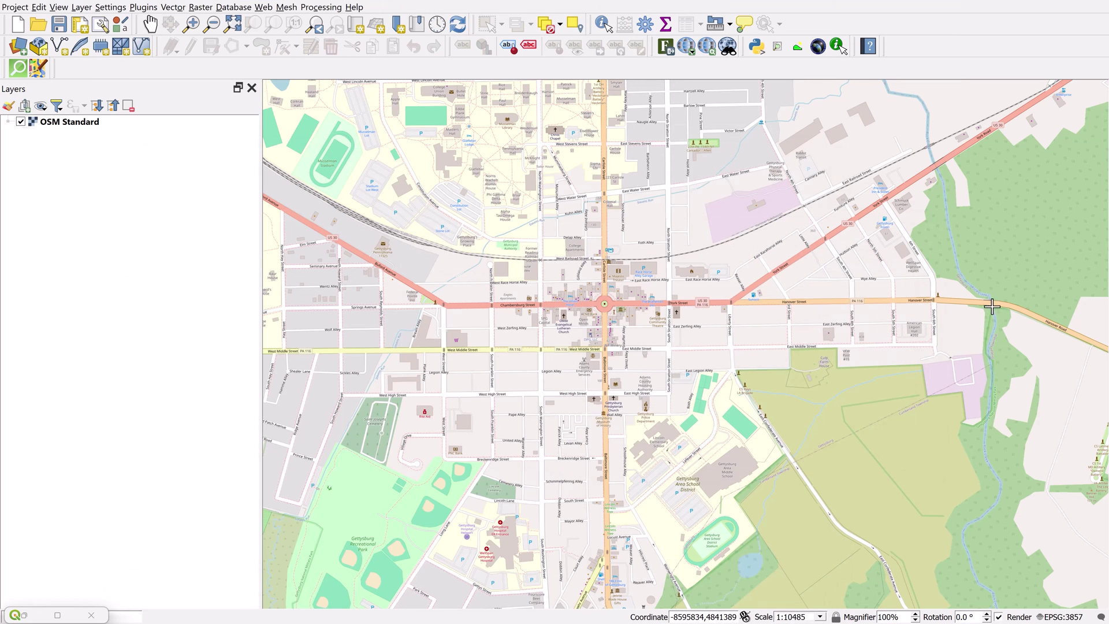
{"action": "left_click", "coordinate": [990, 301]}
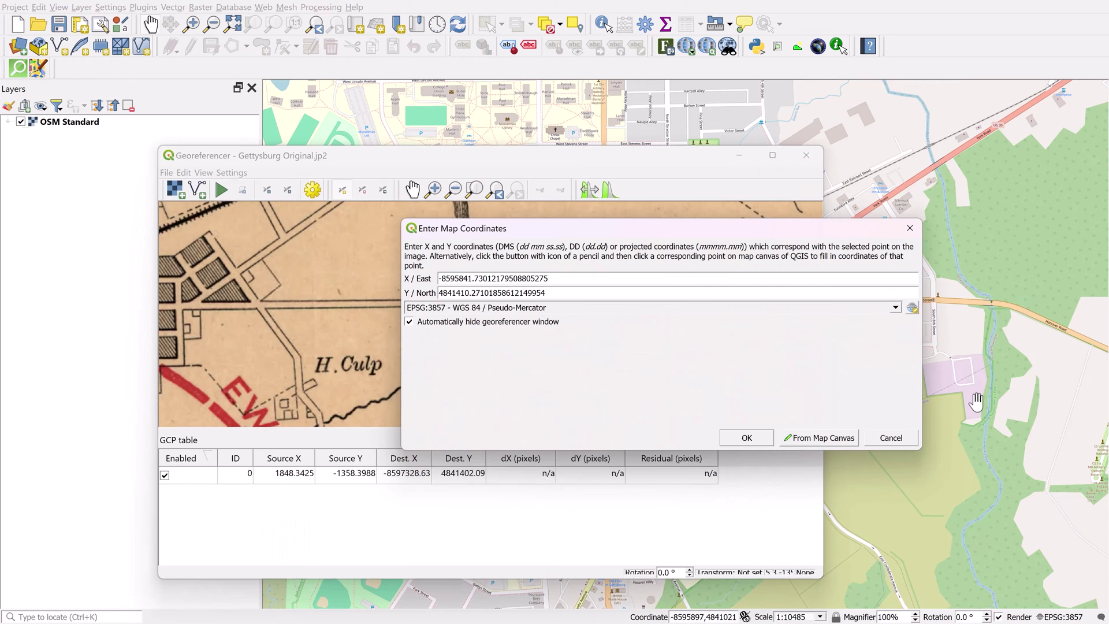
{"action": "left_click", "coordinate": [748, 439]}
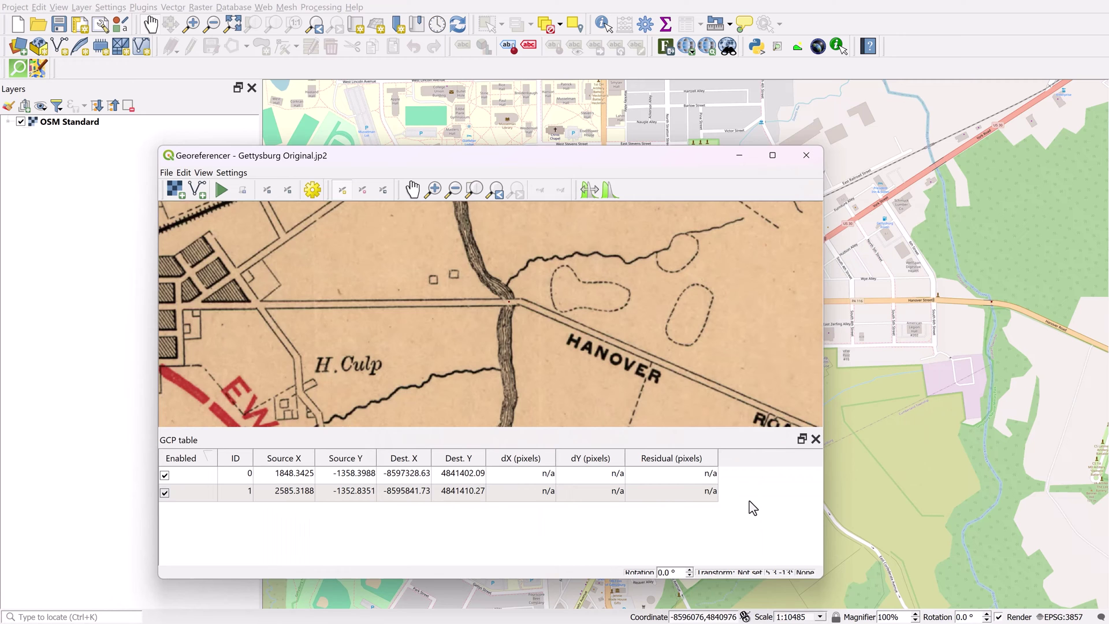
- Move the Georeferencer window aside to check the basemap, then return it to the centre
{"action": "scroll", "coordinate": [507, 329], "scroll_direction": "down", "scroll_amount": 4}
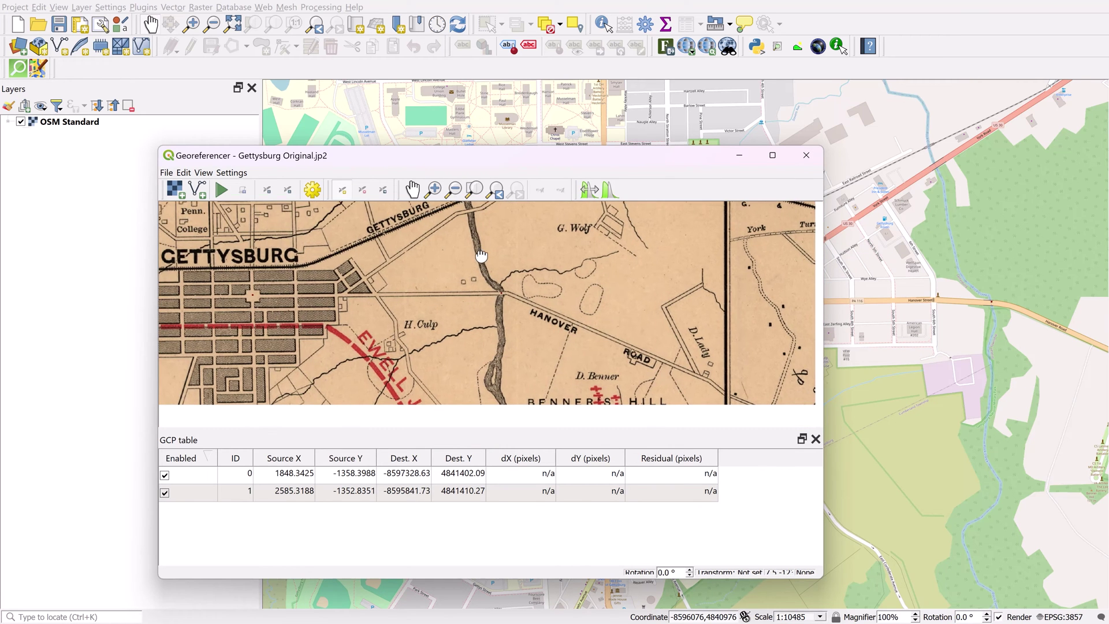
{"action": "scroll", "coordinate": [531, 362], "scroll_direction": "up", "scroll_amount": 4}
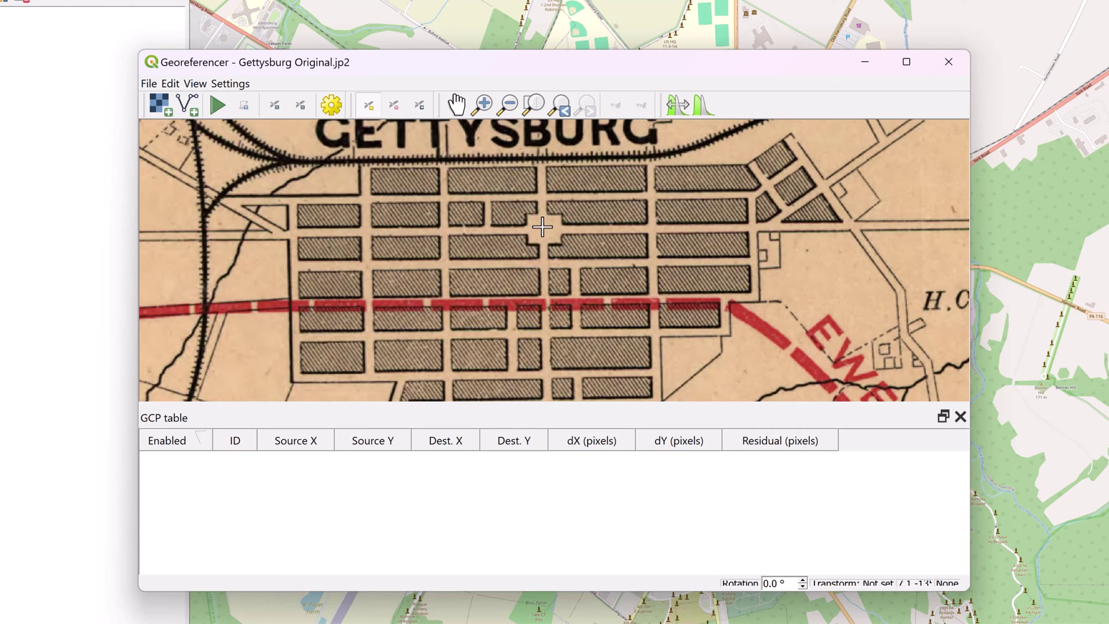
{"action": "left_click_drag", "start_coordinate": [704, 65], "coordinate": [358, 382]}
{"action": "scroll", "coordinate": [739, 271], "scroll_direction": "up", "scroll_amount": 2}
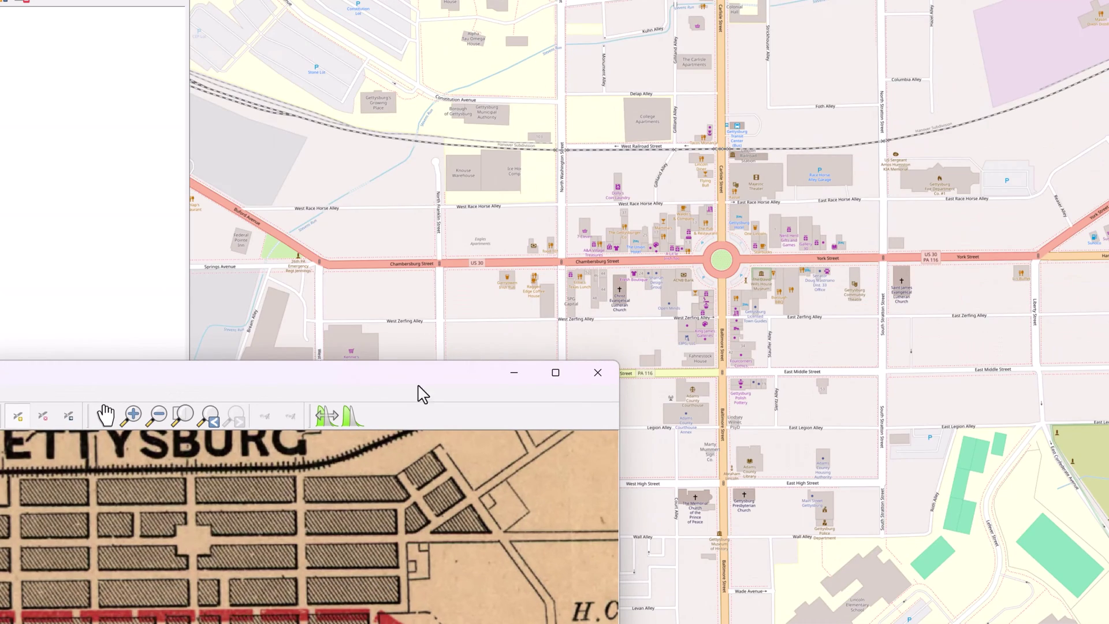
{"action": "left_click_drag", "start_coordinate": [420, 387], "coordinate": [785, 77]}
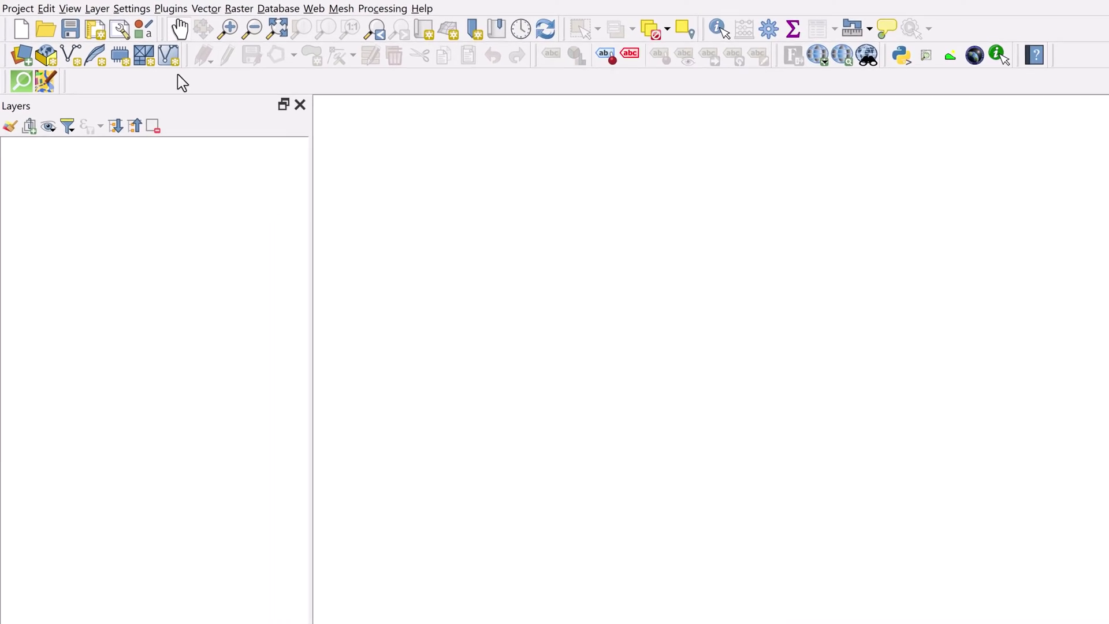
- Search 'quickmap' in the plugin manager to confirm QuickMapServices is installed
{"action": "left_click", "coordinate": [214, 8]}
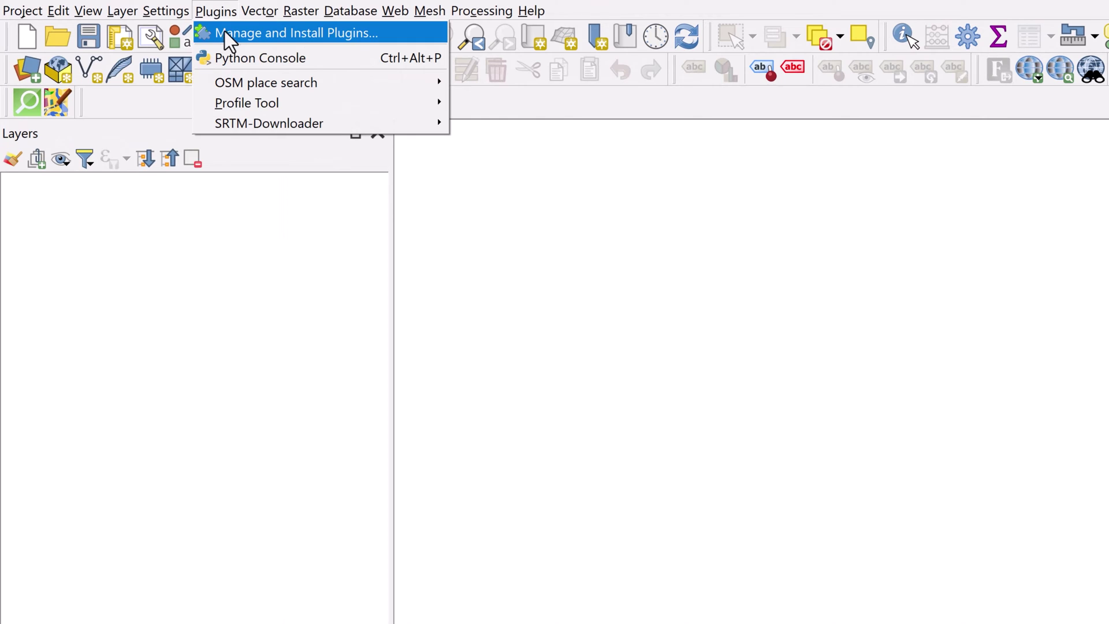
{"action": "left_click", "coordinate": [226, 32]}
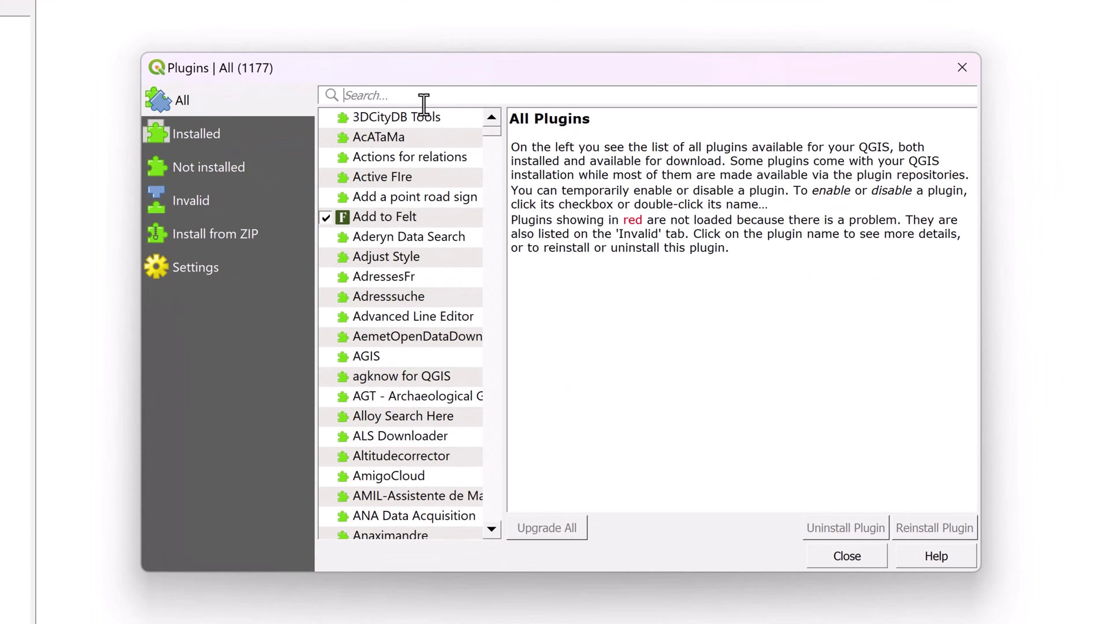
{"action": "type", "text": "quickmap"}
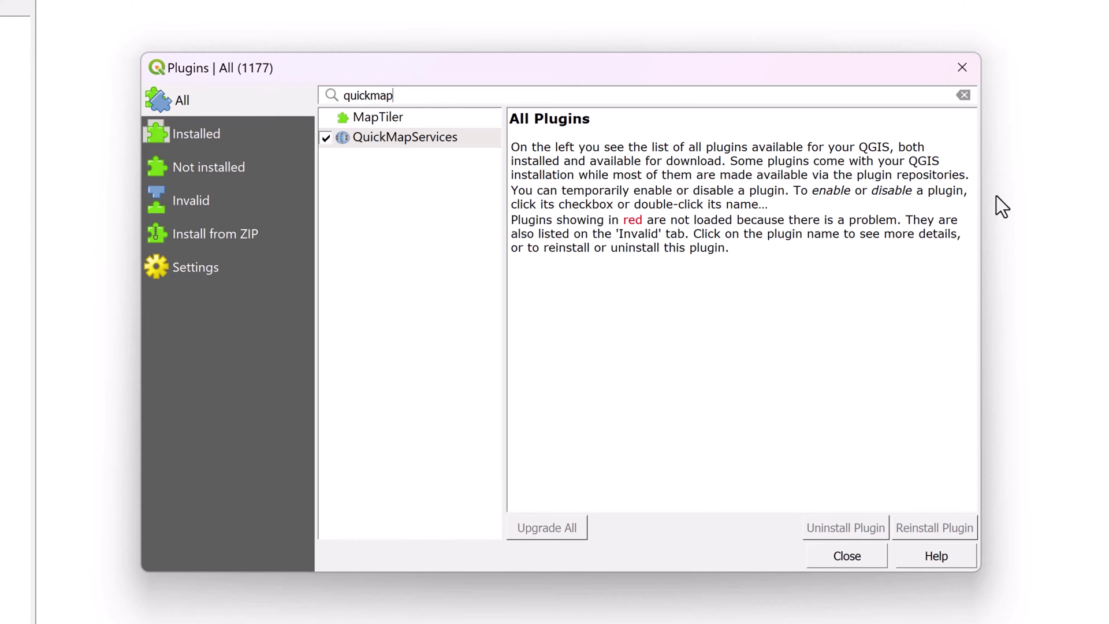
{"action": "left_click", "coordinate": [961, 76]}
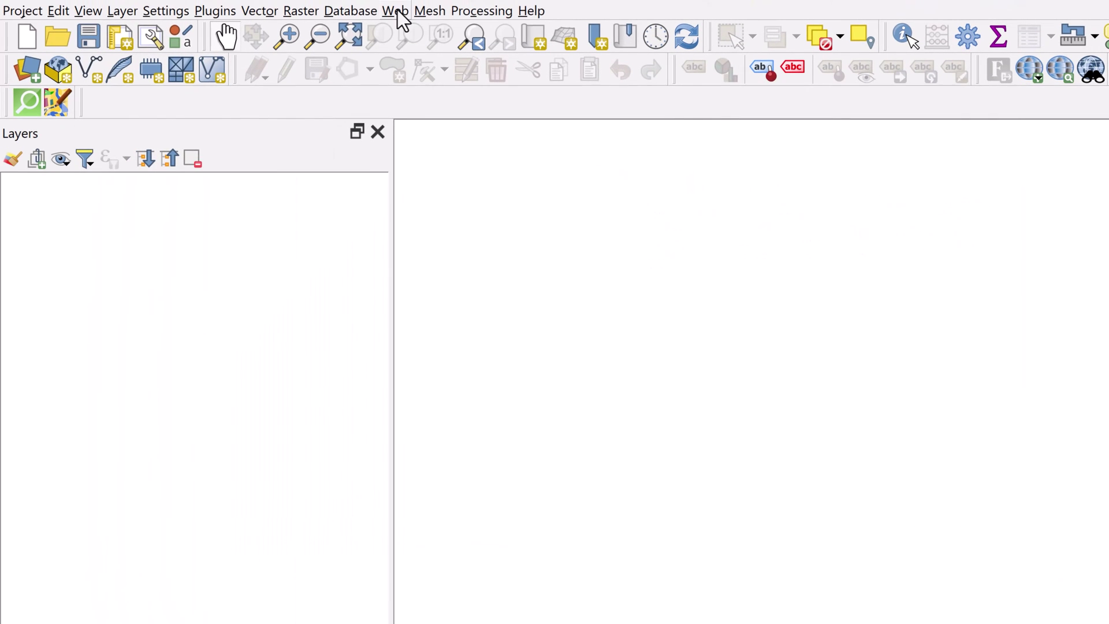
- Add the OSM Standard basemap layer from QuickMapServices
{"action": "left_click", "coordinate": [399, 12]}
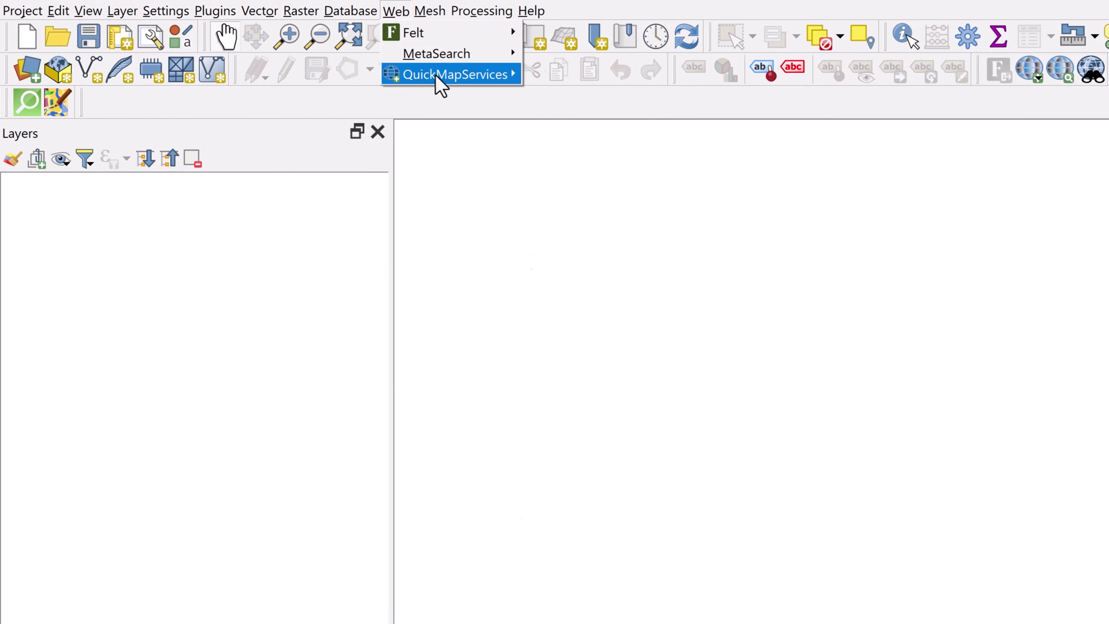
{"action": "mouse_move", "coordinate": [436, 75]}
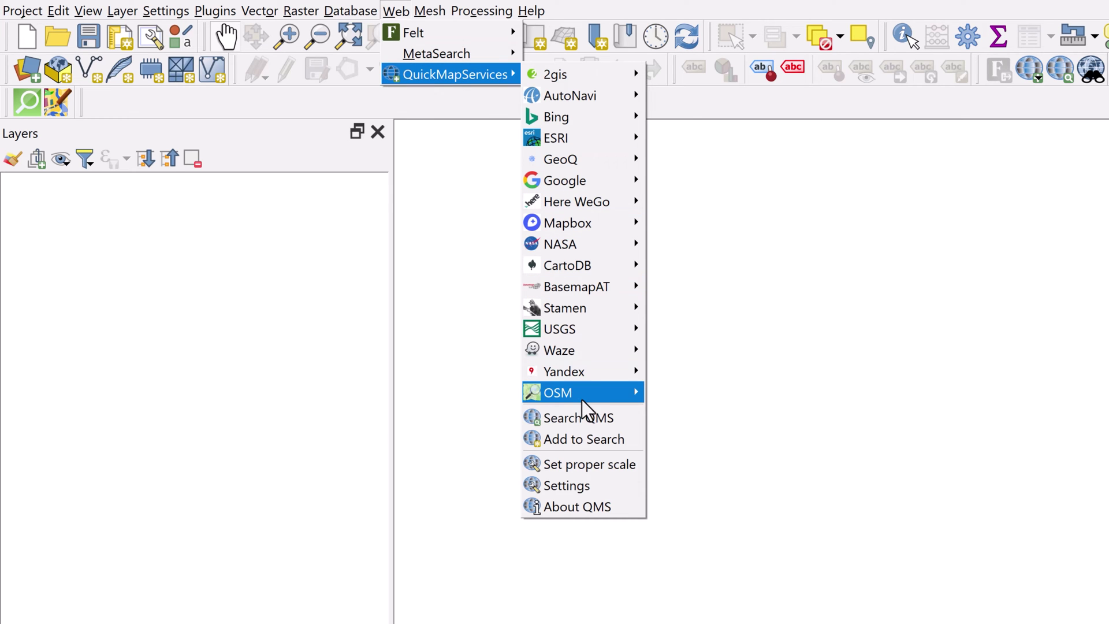
{"action": "mouse_move", "coordinate": [581, 398]}
{"action": "left_click", "coordinate": [719, 396]}
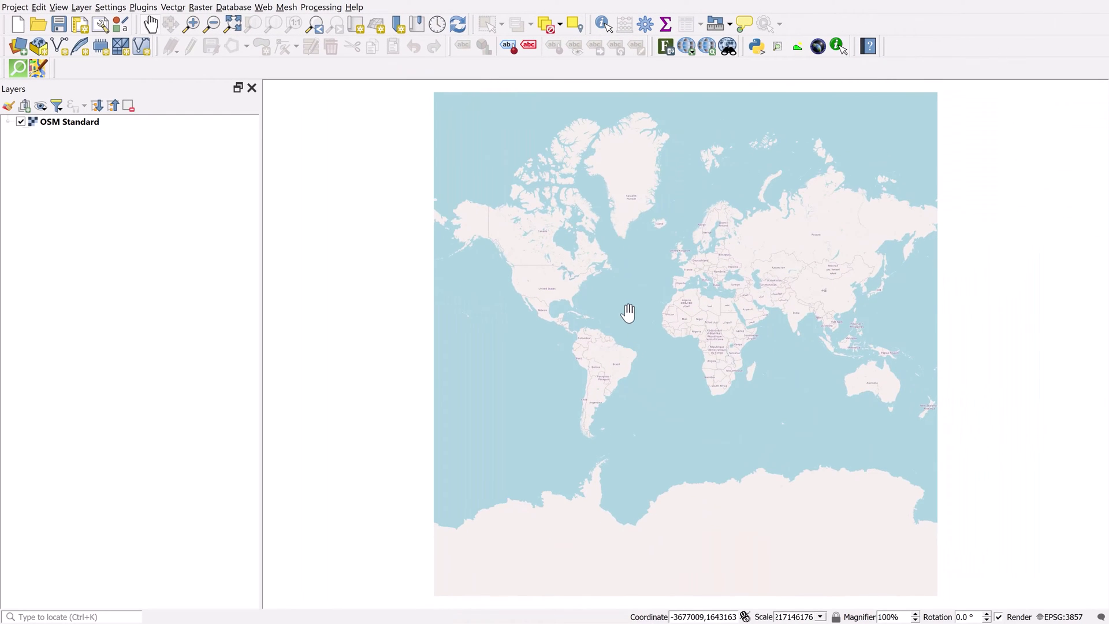
- Zoom and pan the basemap to the northeastern United States
{"action": "scroll", "coordinate": [627, 313], "scroll_direction": "up", "scroll_amount": 1}
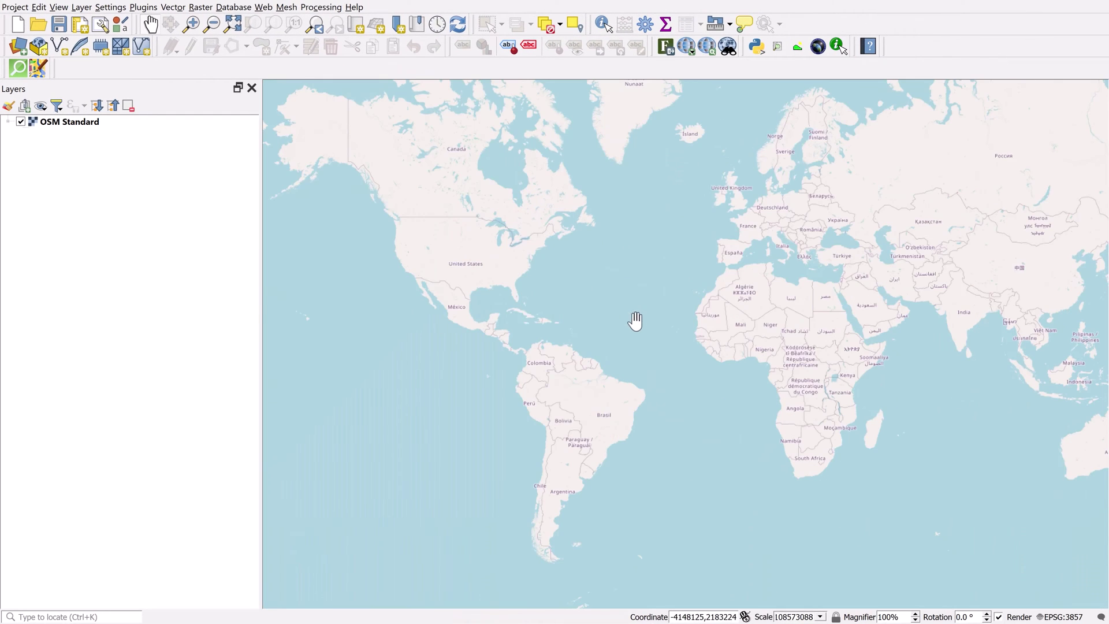
{"action": "scroll", "coordinate": [629, 315], "scroll_direction": "up", "scroll_amount": 1}
{"action": "left_click_drag", "start_coordinate": [463, 258], "coordinate": [565, 285]}
{"action": "scroll", "coordinate": [565, 285], "scroll_direction": "up", "scroll_amount": 2}
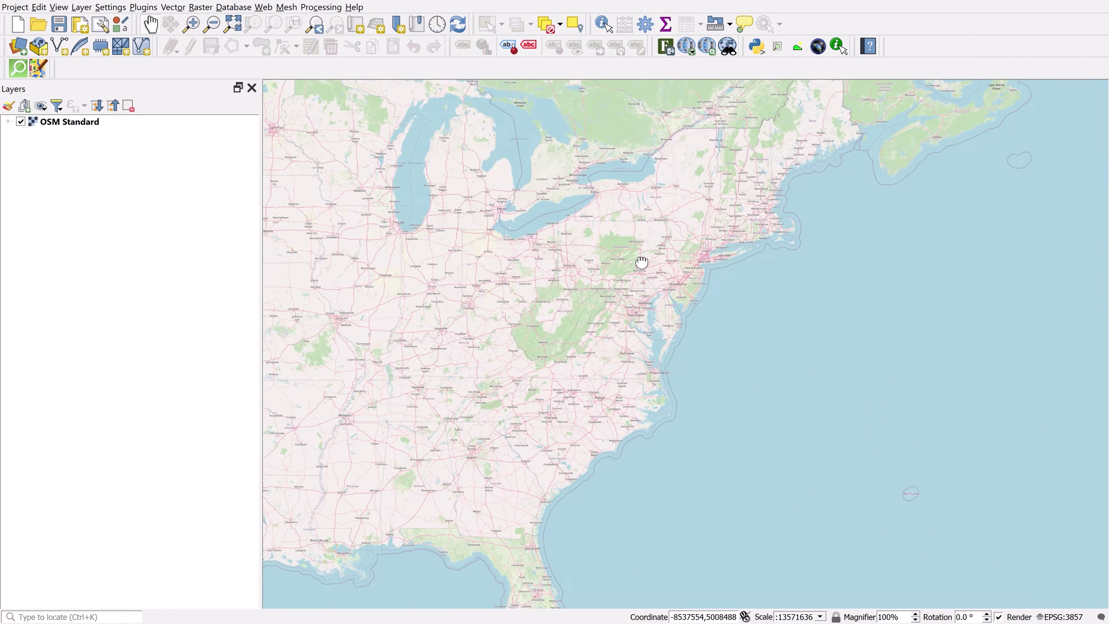
{"action": "left_click_drag", "start_coordinate": [639, 262], "coordinate": [622, 290]}
{"action": "scroll", "coordinate": [590, 366], "scroll_direction": "up", "scroll_amount": 1}
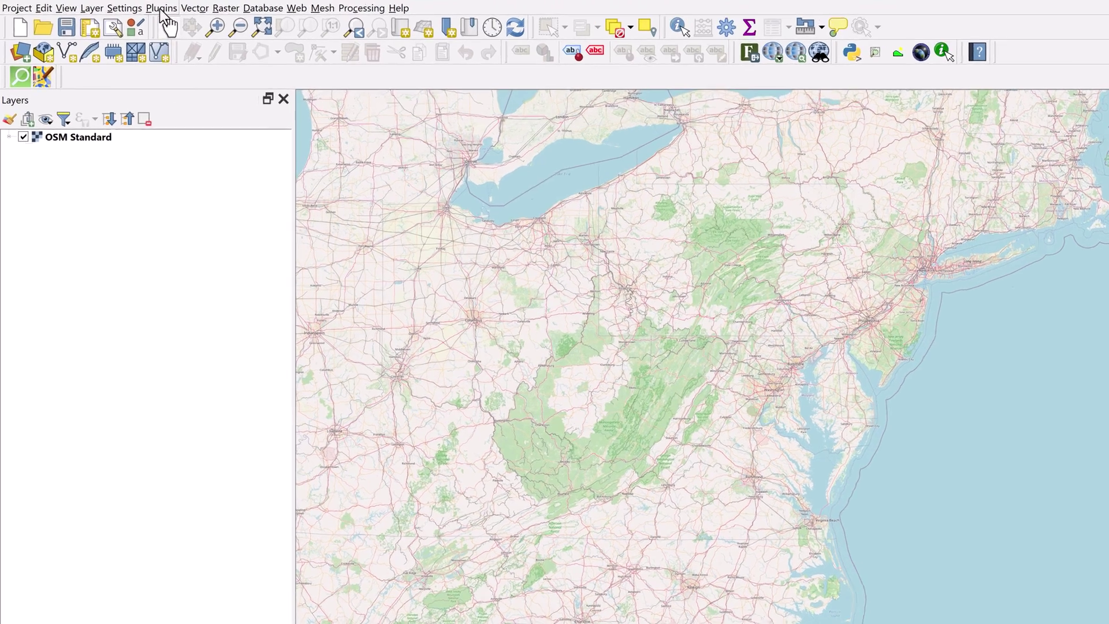
- Search 'osm plac' in the plugin manager to confirm OSM place search is installed
{"action": "left_click", "coordinate": [144, 7]}
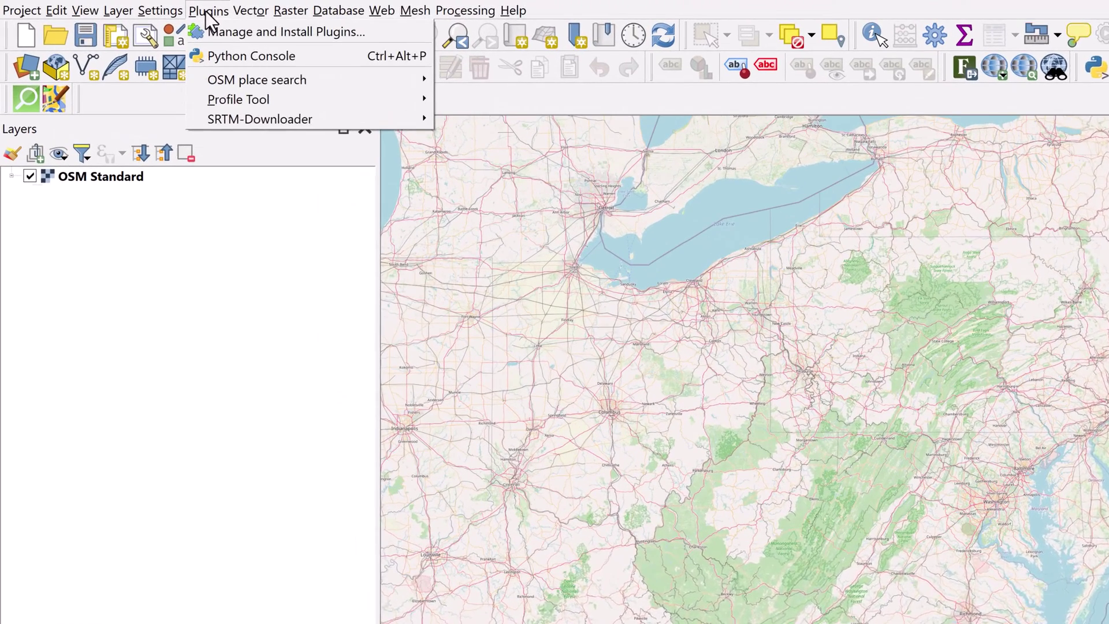
{"action": "left_click", "coordinate": [231, 32]}
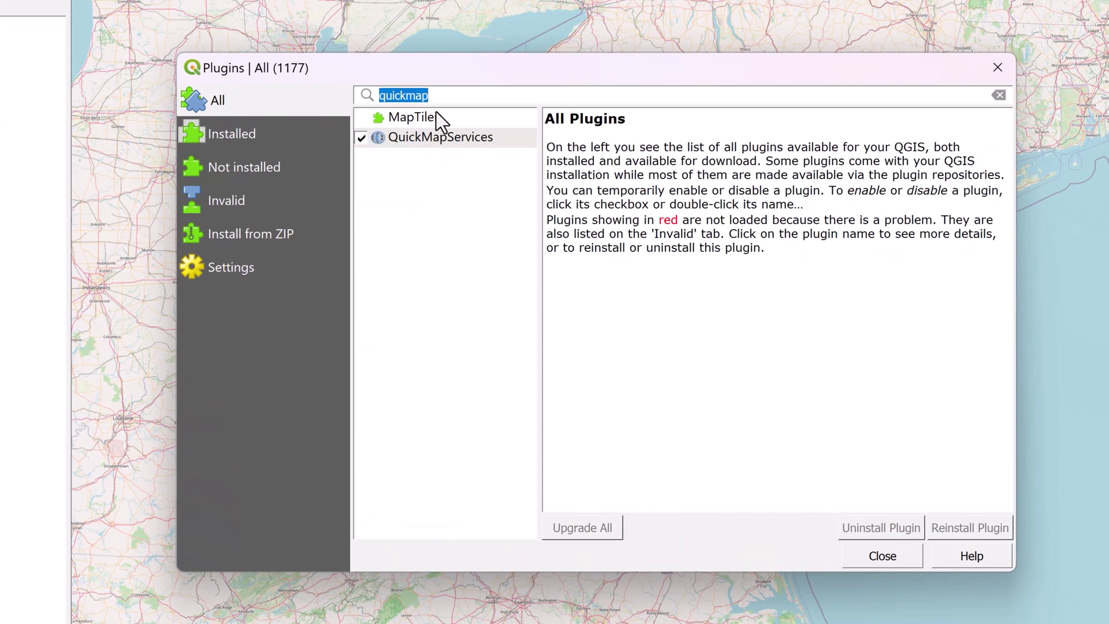
{"action": "type", "text": "osm plac"}
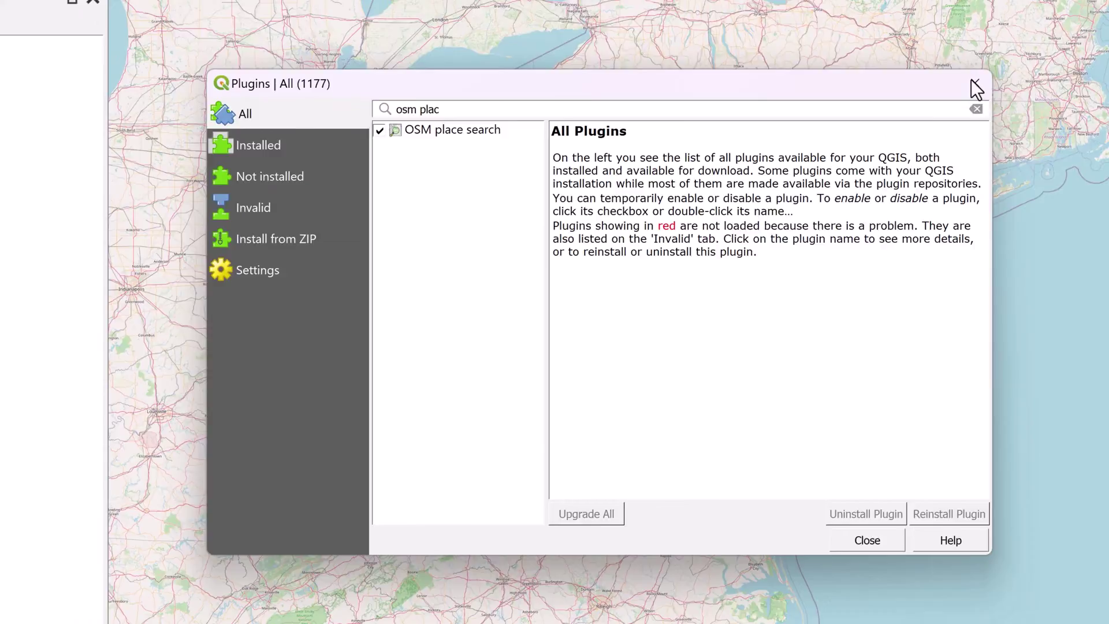
{"action": "left_click", "coordinate": [997, 68]}
- Search 'gettysburg' in OSM place search and zoom to Gettysburg, Adams County, Pennsylvania
{"action": "left_click", "coordinate": [144, 7]}
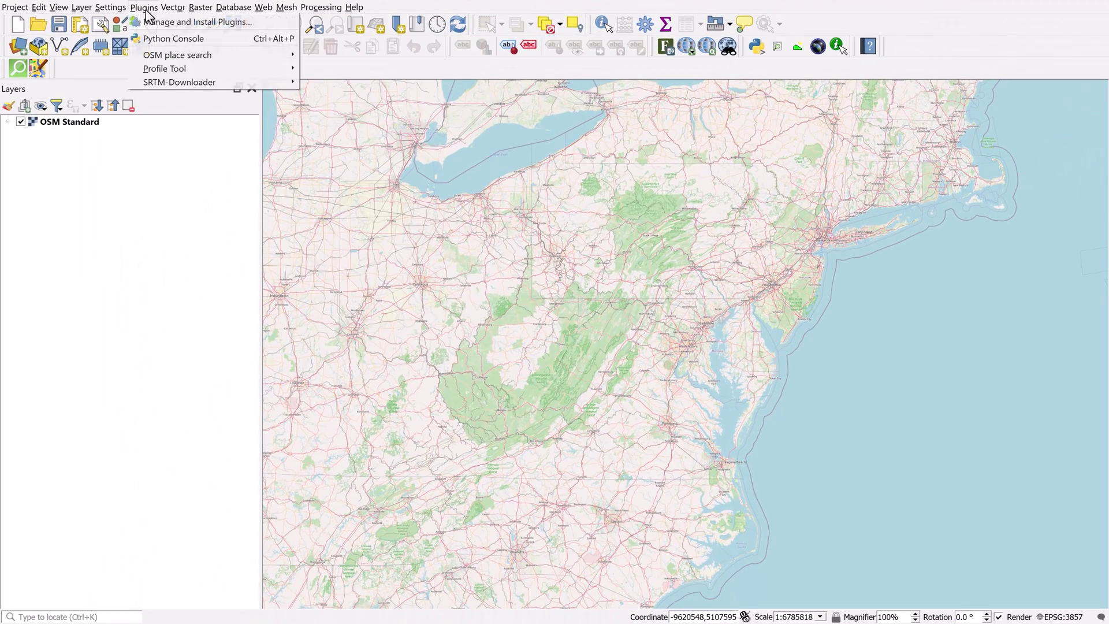
{"action": "mouse_move", "coordinate": [199, 55]}
{"action": "left_click", "coordinate": [347, 55]}
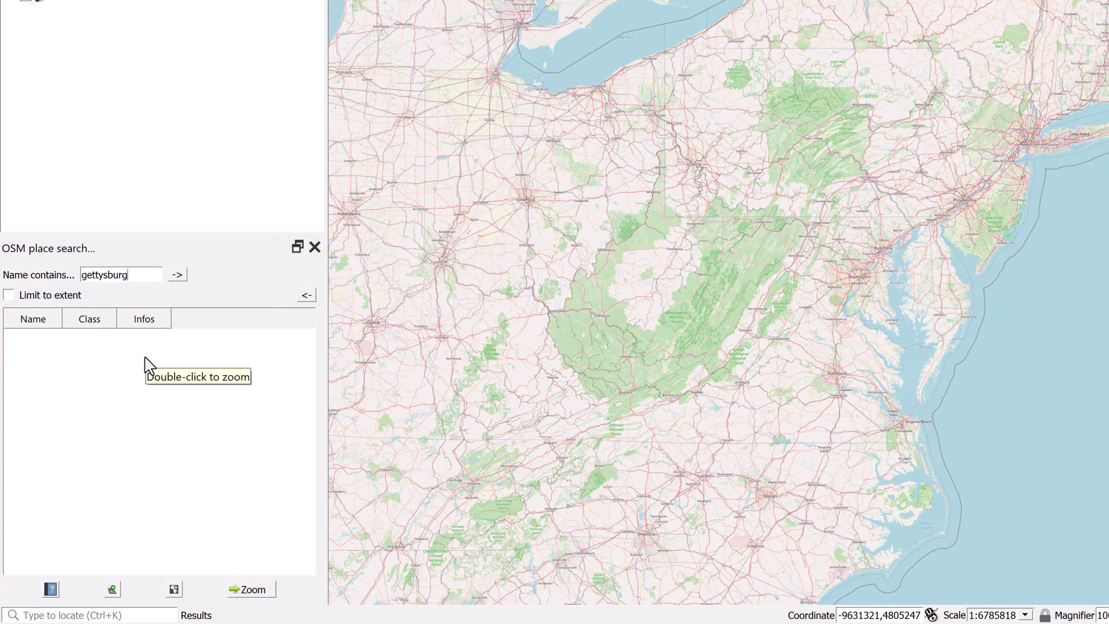
{"action": "type", "text": "gettysburg"}
{"action": "left_click", "coordinate": [178, 276]}
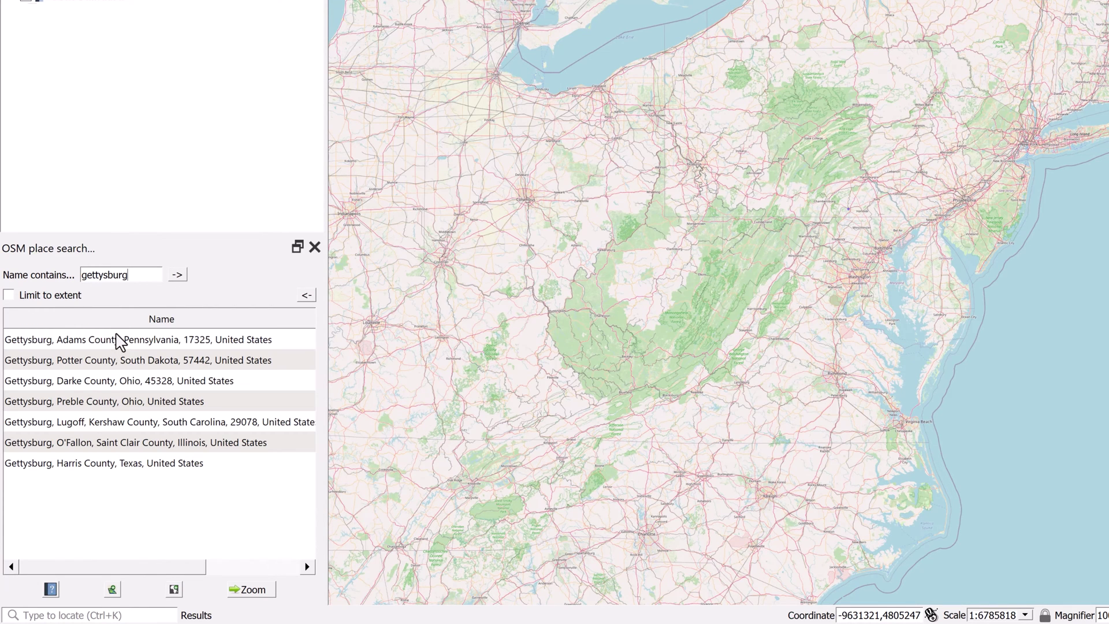
{"action": "left_click", "coordinate": [119, 341]}
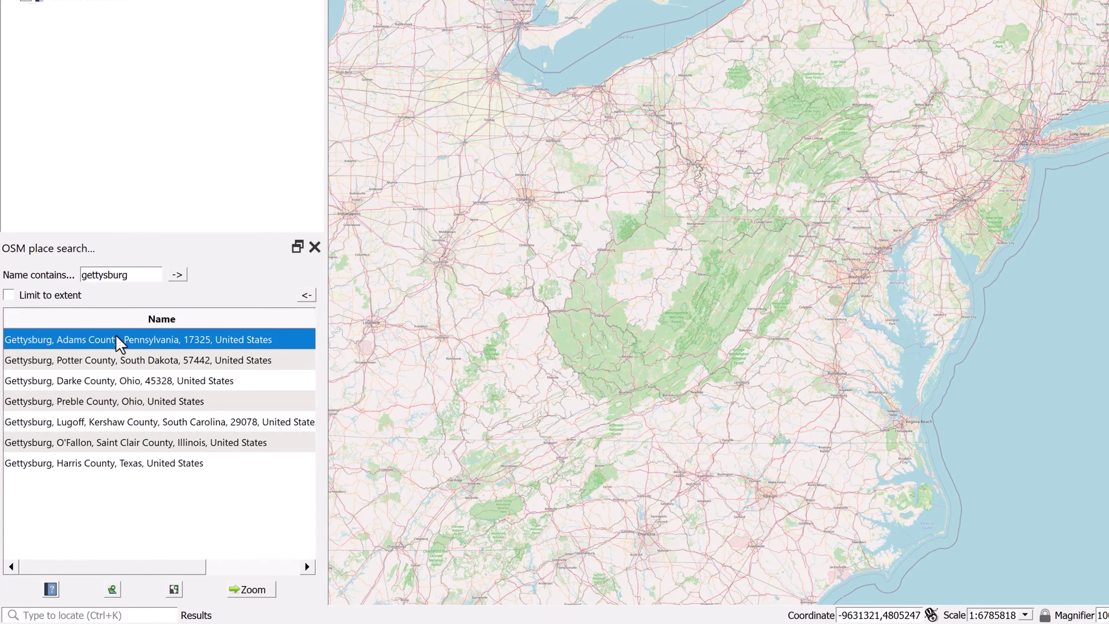
{"action": "double_click", "coordinate": [149, 345]}
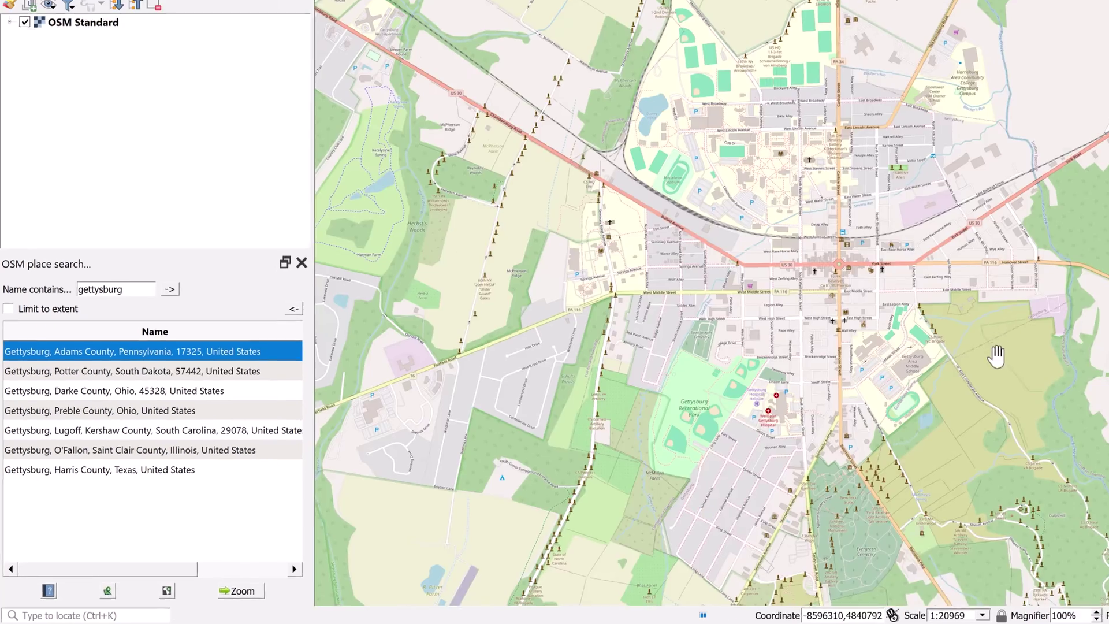
{"action": "left_click_drag", "start_coordinate": [722, 341], "coordinate": [690, 369]}
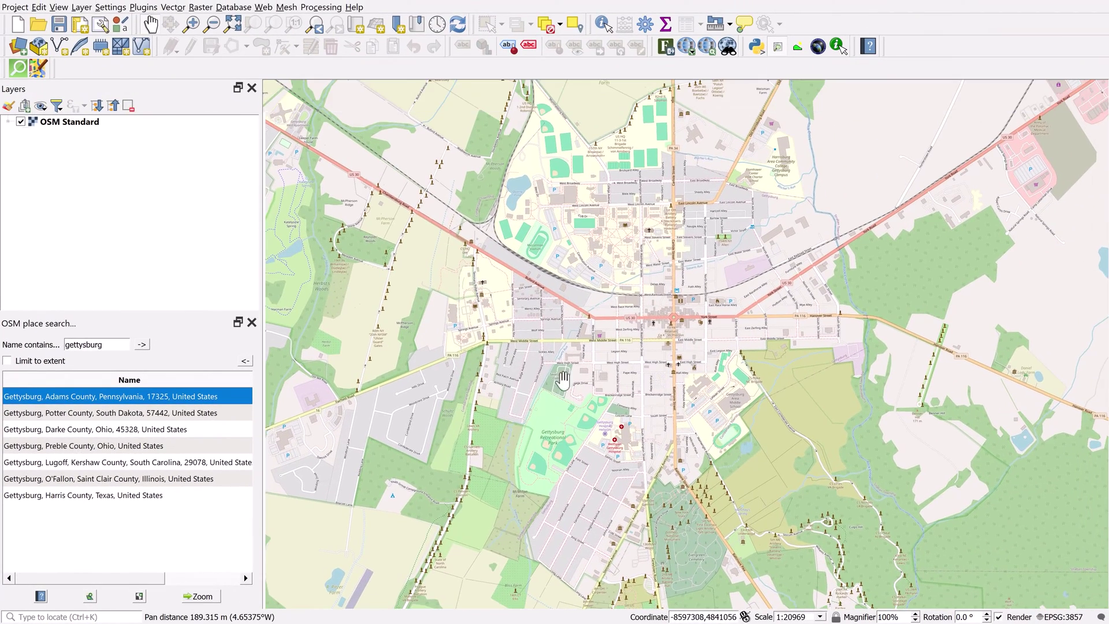
{"action": "left_click", "coordinate": [252, 322]}
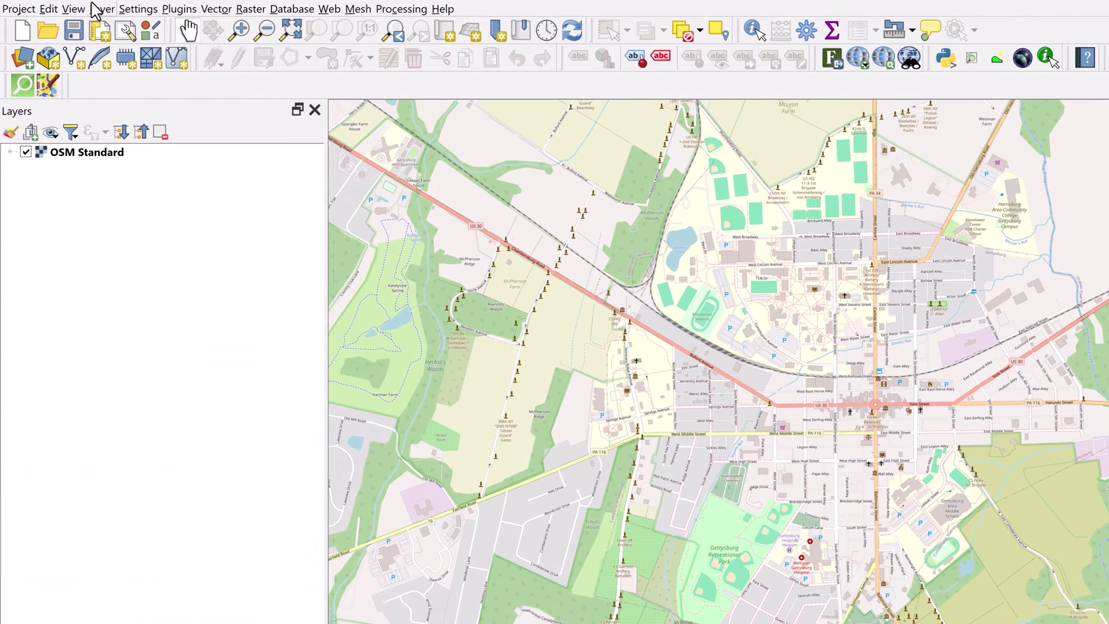
- Load Gettysburg Original.jp2 as the source raster in the Georeferencer
{"action": "left_click", "coordinate": [84, 7]}
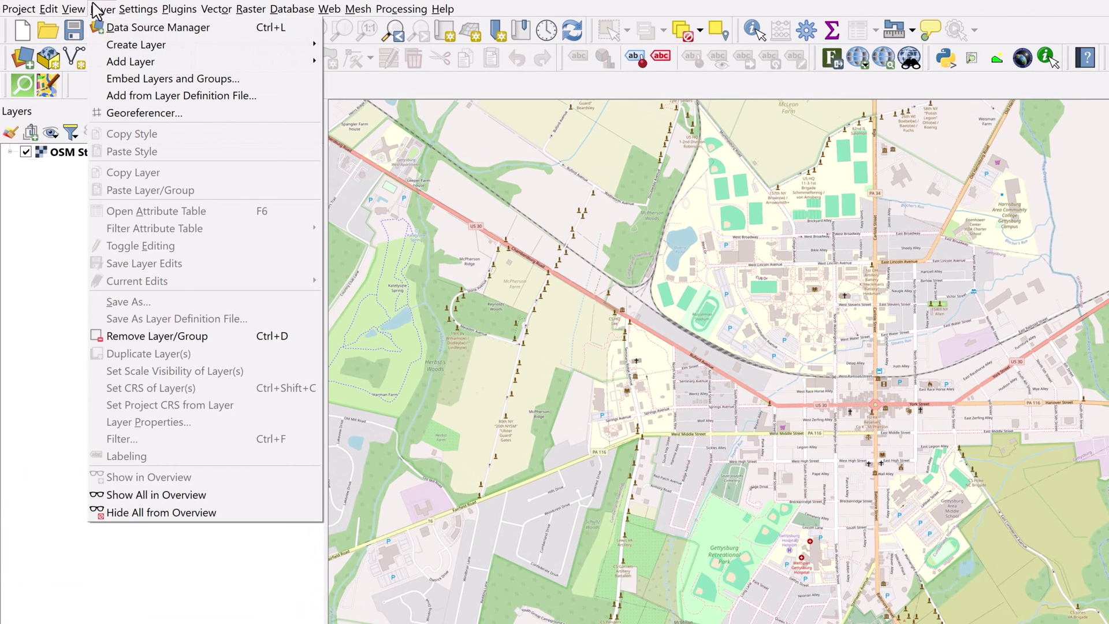
{"action": "left_click", "coordinate": [173, 113]}
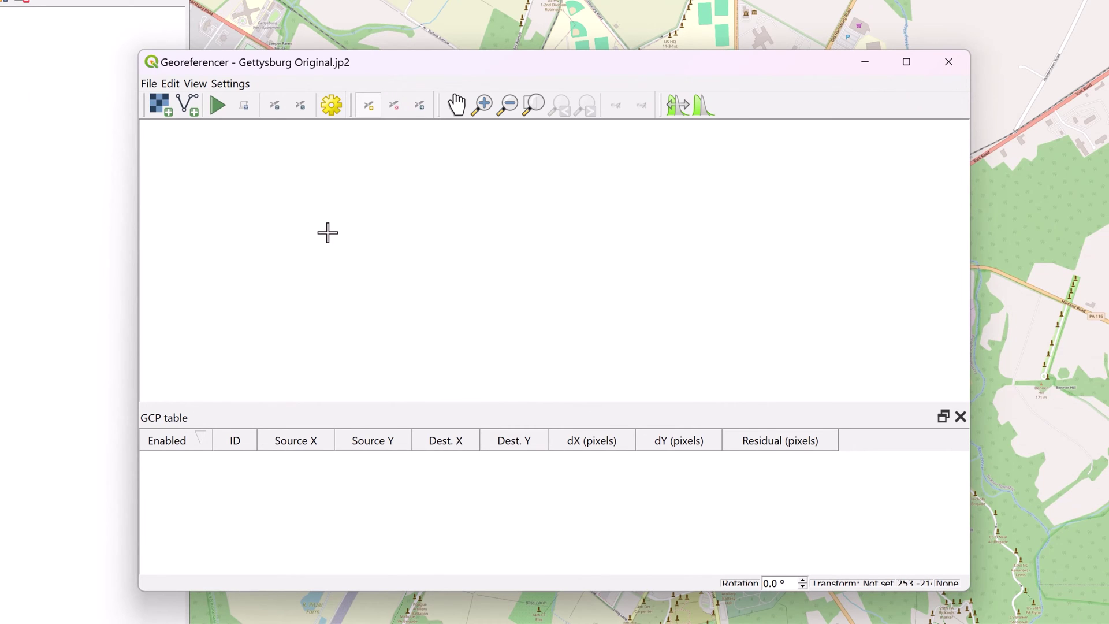
{"action": "left_click", "coordinate": [160, 100]}
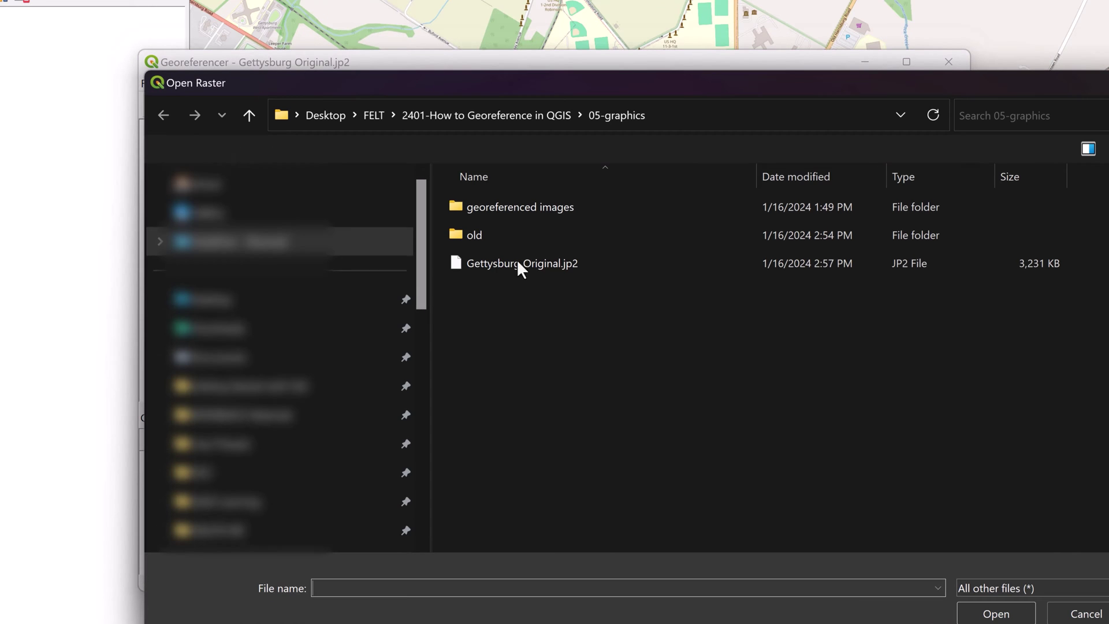
{"action": "left_click", "coordinate": [490, 263]}
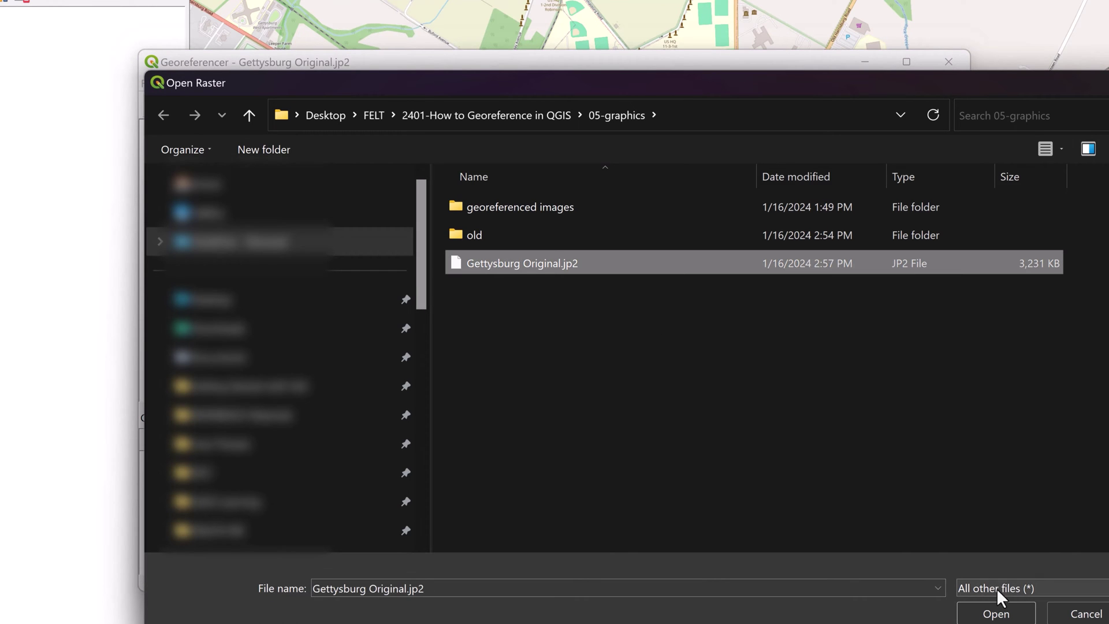
{"action": "left_click", "coordinate": [997, 613]}
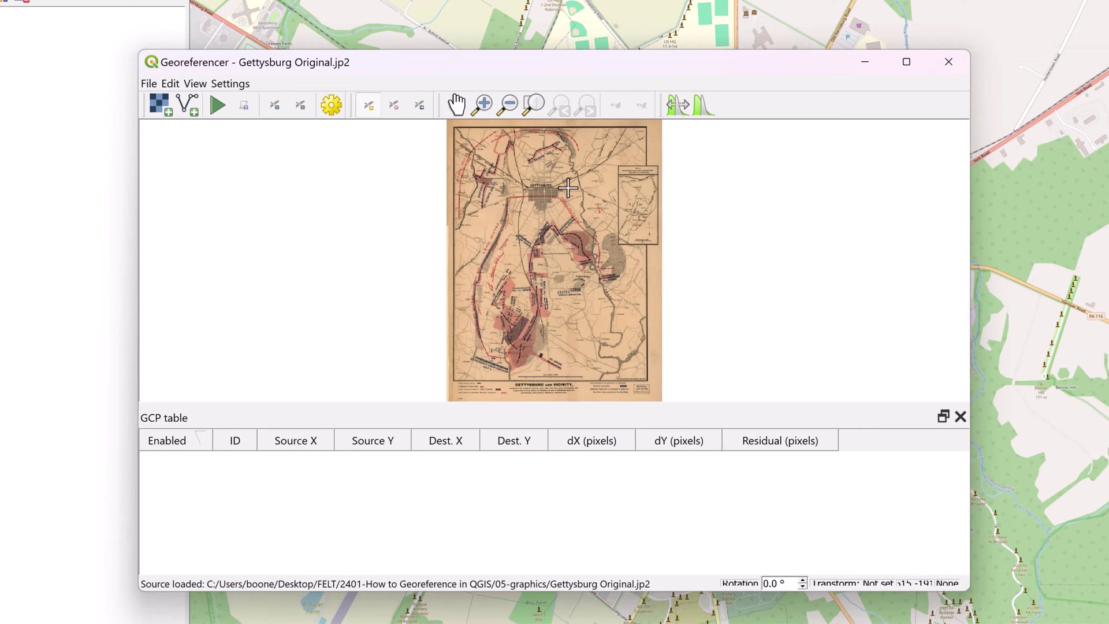
- Enable Add Point and zoom the scan onto the Gettysburg town grid
{"action": "scroll", "coordinate": [568, 188], "scroll_direction": "up", "scroll_amount": 1}
{"action": "scroll", "coordinate": [541, 201], "scroll_direction": "up", "scroll_amount": 1}
{"action": "scroll", "coordinate": [541, 201], "scroll_direction": "down", "scroll_amount": 1}
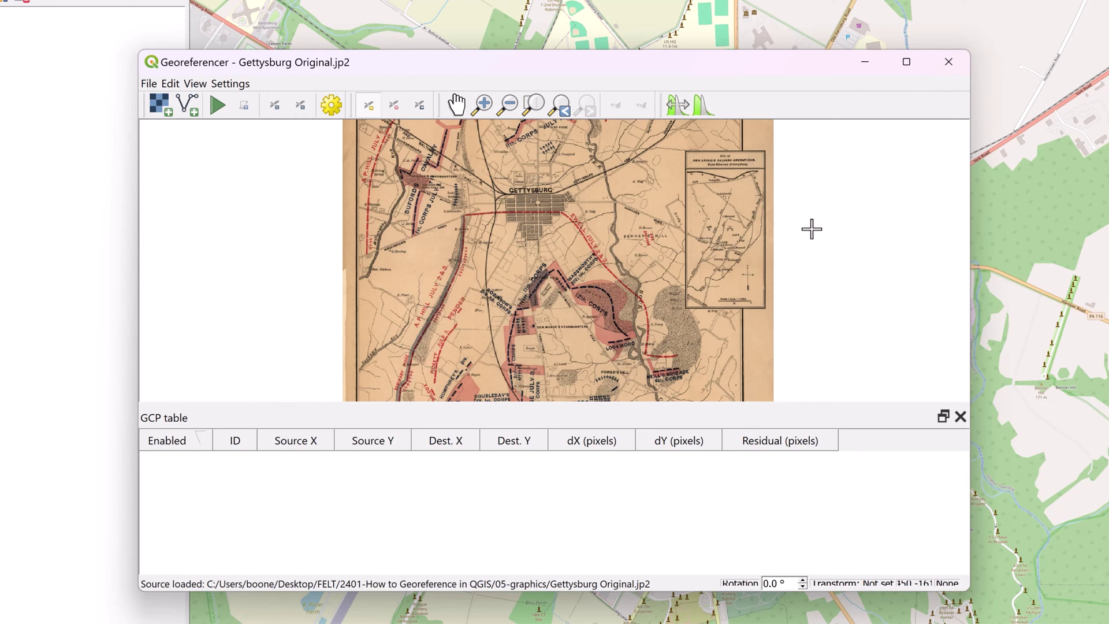
{"action": "left_click", "coordinate": [367, 107]}
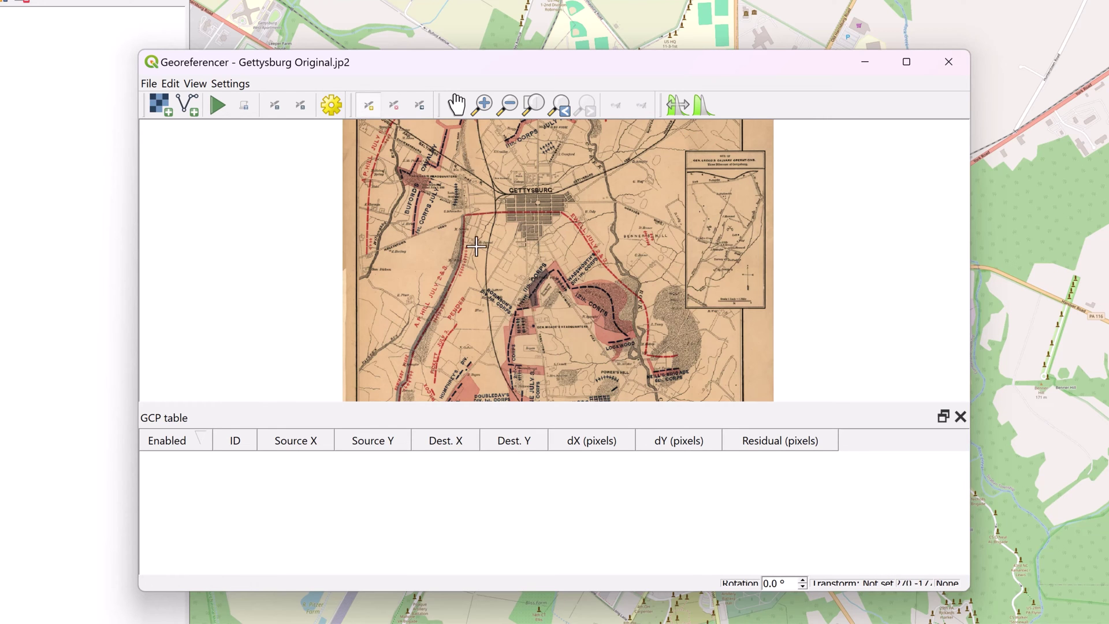
{"action": "scroll", "coordinate": [476, 246], "scroll_direction": "up", "scroll_amount": 1}
{"action": "scroll", "coordinate": [462, 239], "scroll_direction": "down", "scroll_amount": 1}
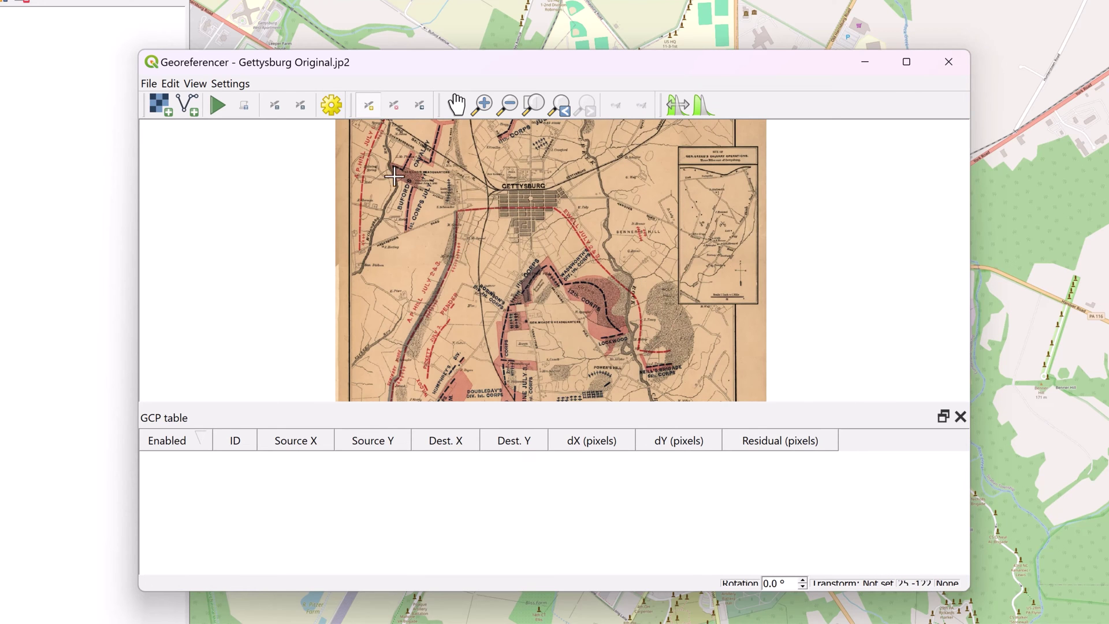
{"action": "scroll", "coordinate": [533, 226], "scroll_direction": "up", "scroll_amount": 1}
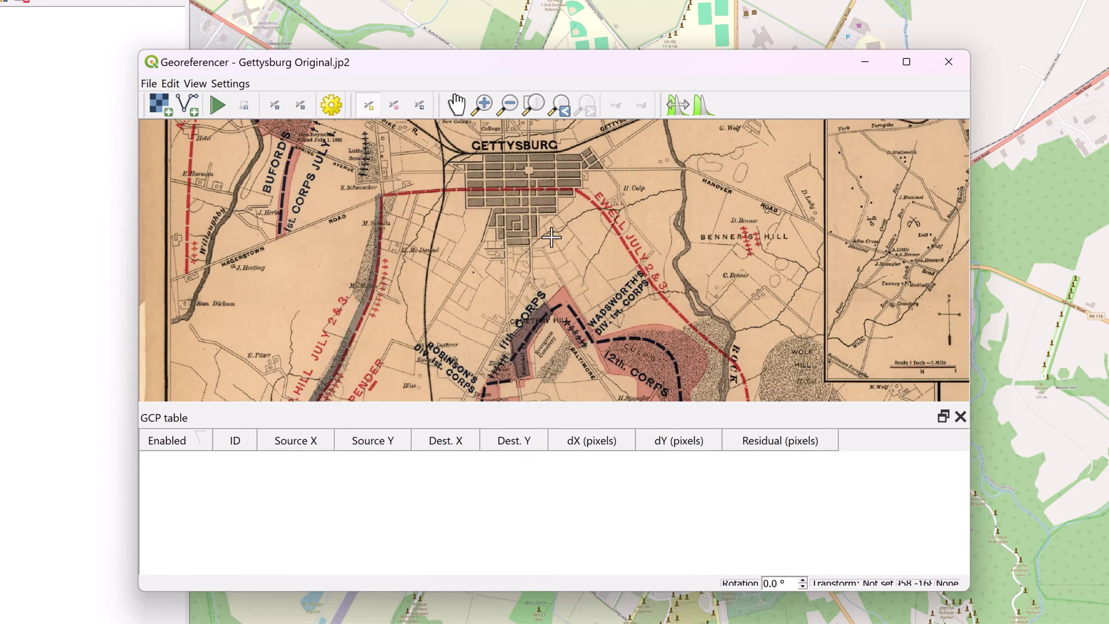
{"action": "scroll", "coordinate": [529, 233], "scroll_direction": "up", "scroll_amount": 3}
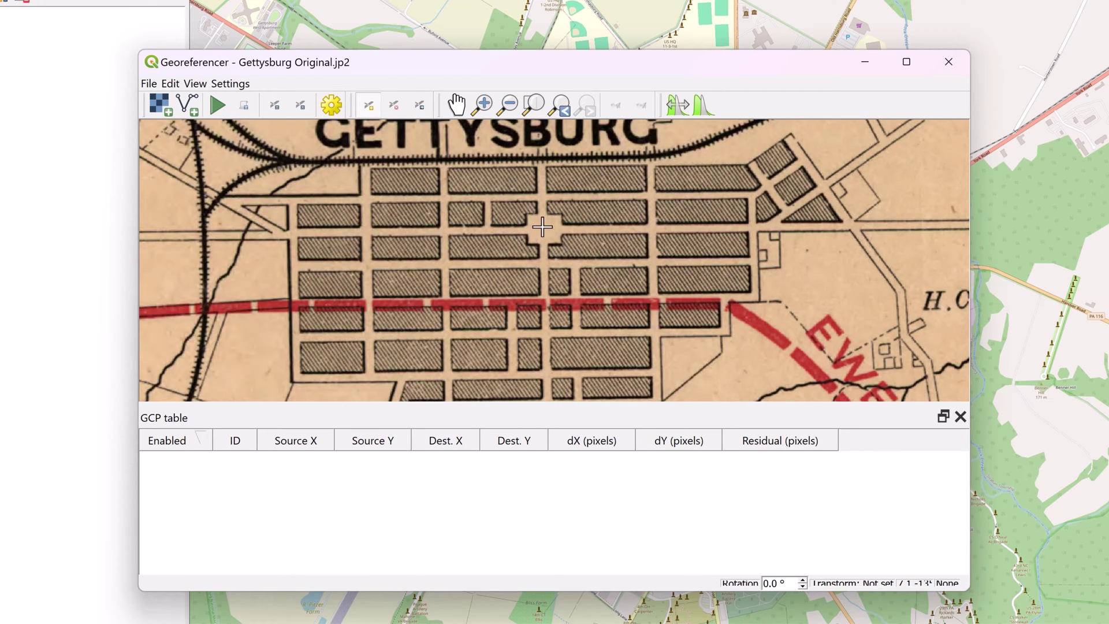
- Zoom the main basemap onto the town square behind the Georeferencer
{"action": "left_click_drag", "start_coordinate": [704, 65], "coordinate": [358, 383]}
{"action": "scroll", "coordinate": [750, 250], "scroll_direction": "up", "scroll_amount": 3}
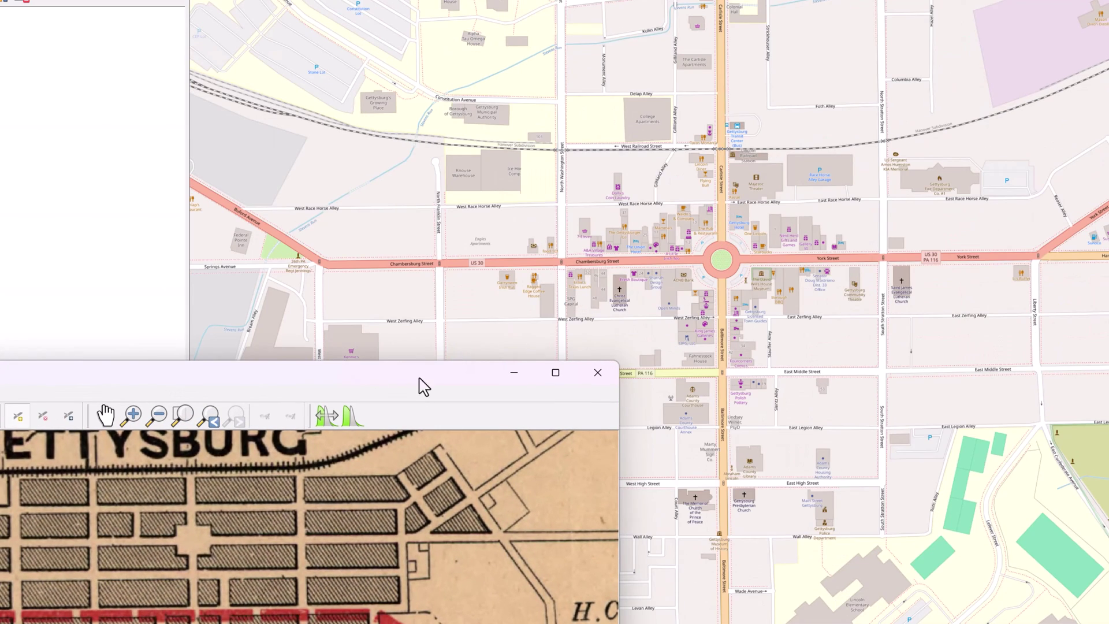
{"action": "left_click_drag", "start_coordinate": [424, 387], "coordinate": [784, 77]}
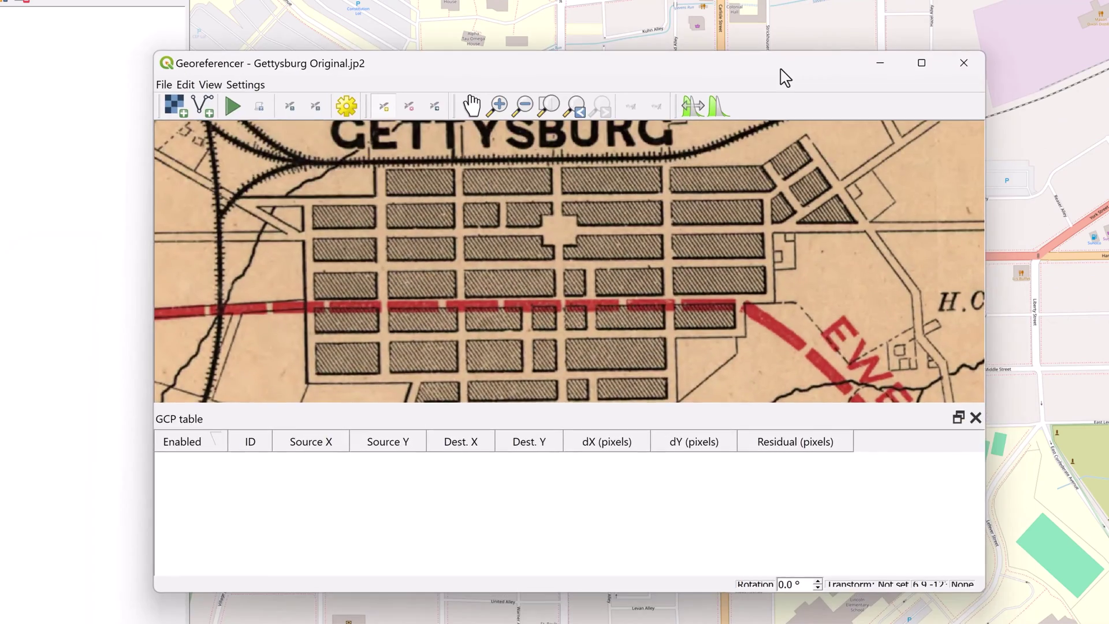
- Pin the scan's central town square to the Lincoln Square roundabout on the basemap
{"action": "left_click", "coordinate": [558, 228]}
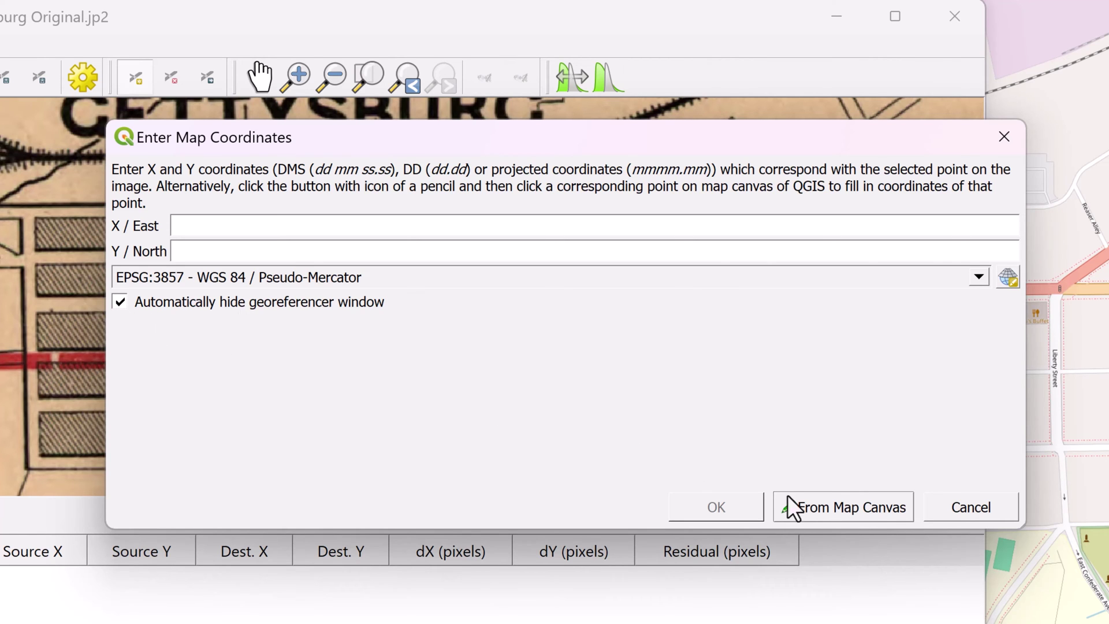
{"action": "left_click", "coordinate": [822, 502]}
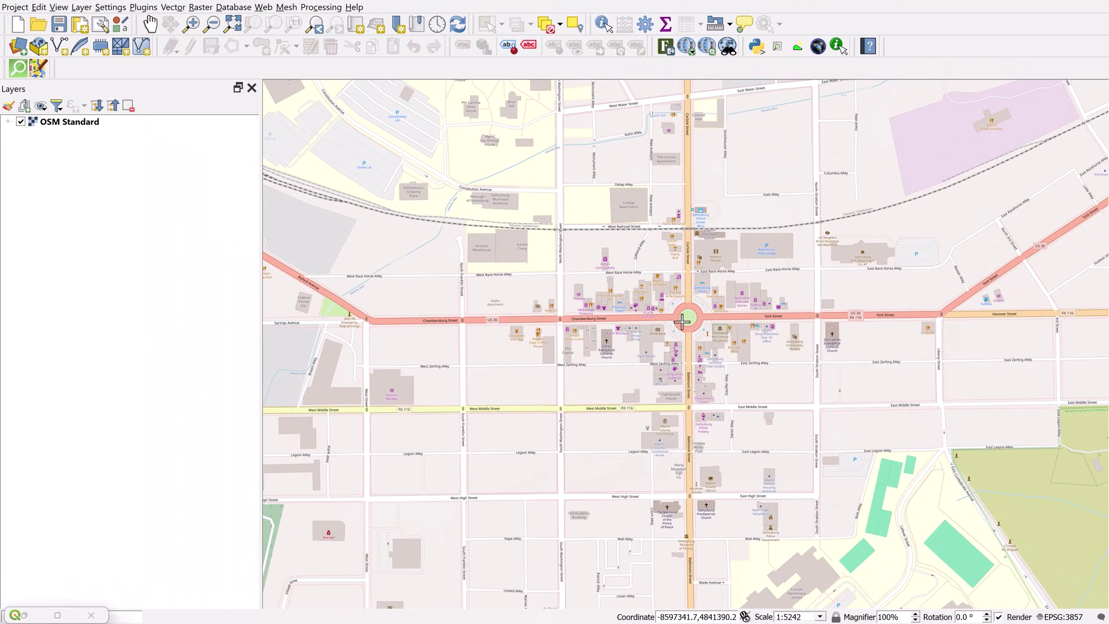
{"action": "scroll", "coordinate": [690, 316], "scroll_direction": "up", "scroll_amount": 2}
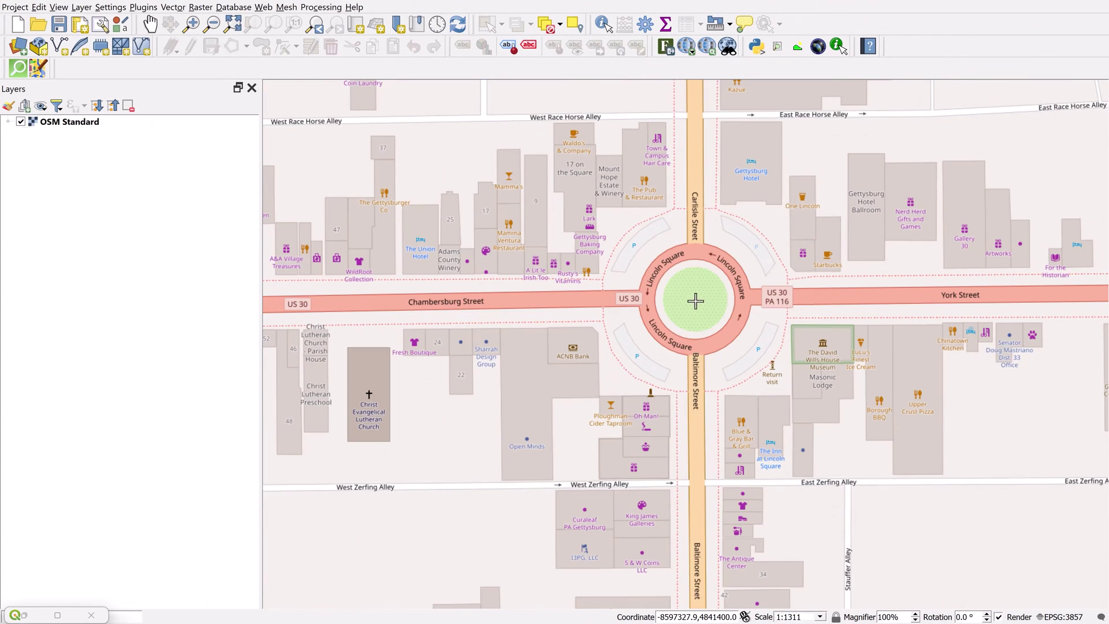
{"action": "left_click", "coordinate": [694, 298]}
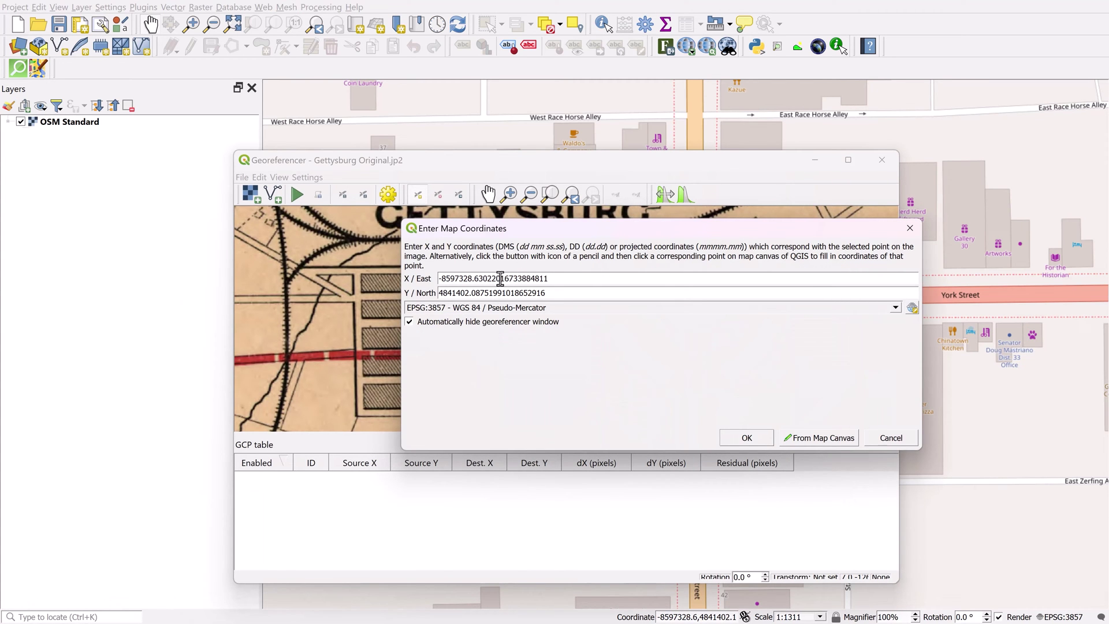
{"action": "left_click", "coordinate": [733, 440]}
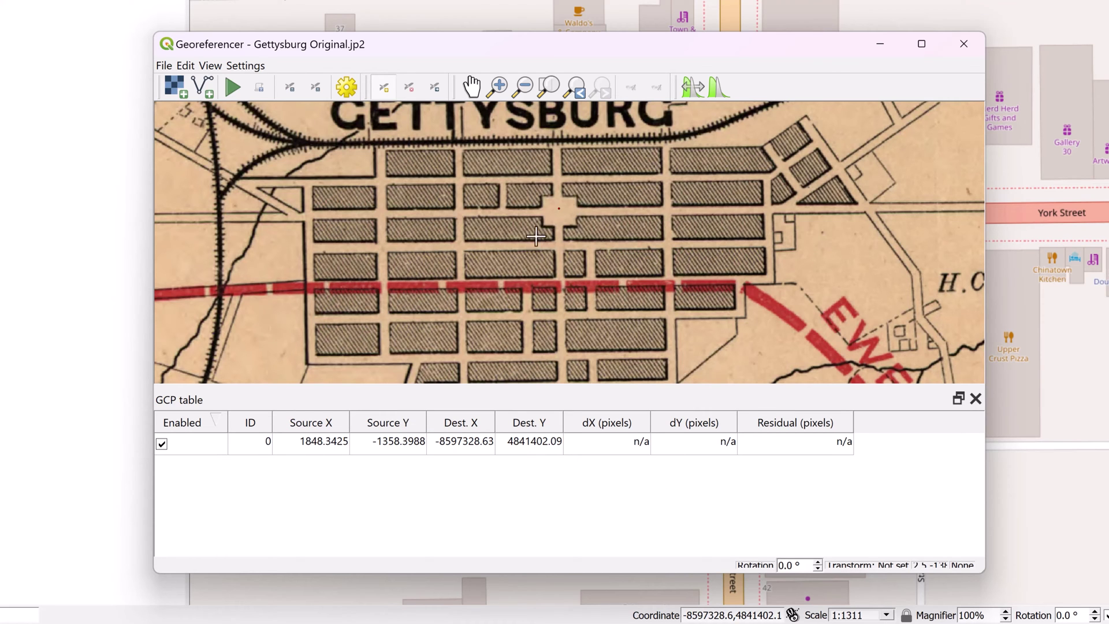
- Bring the Hanover Road area into view on both the scan and the basemap
{"action": "scroll", "coordinate": [536, 233], "scroll_direction": "down", "scroll_amount": 2}
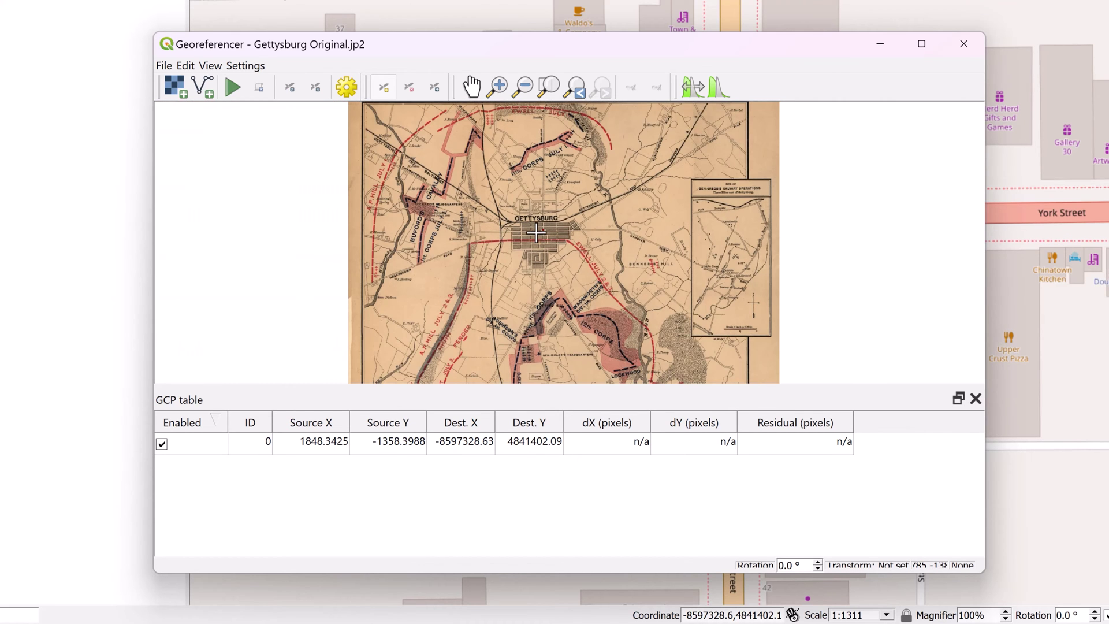
{"action": "scroll", "coordinate": [536, 233], "scroll_direction": "up", "scroll_amount": 2}
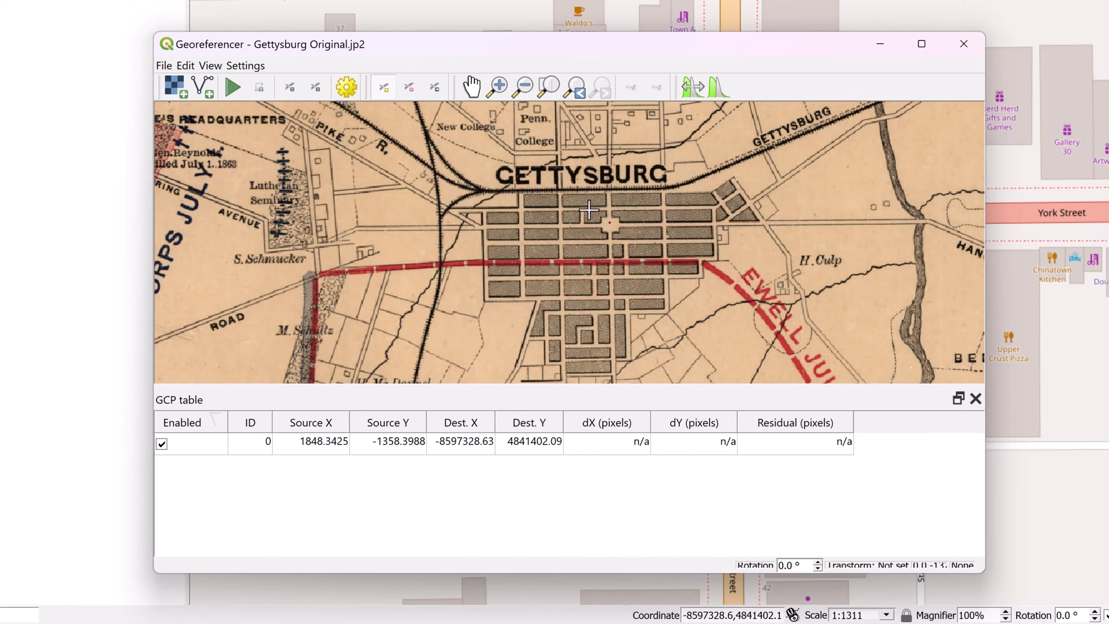
{"action": "left_click_drag", "start_coordinate": [591, 222], "coordinate": [416, 274]}
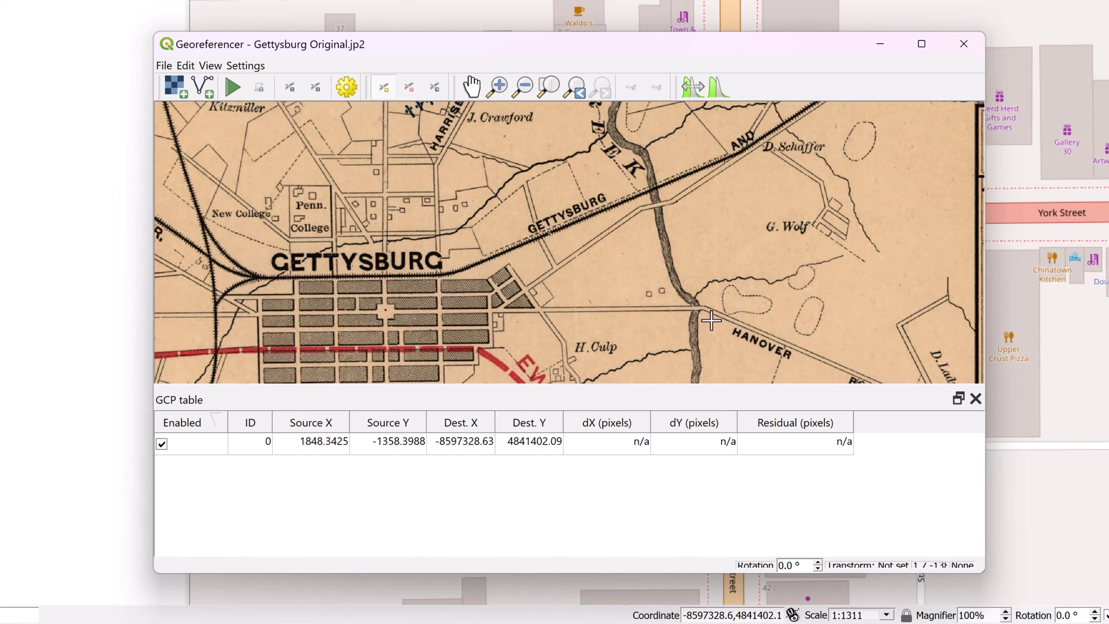
{"action": "left_click_drag", "start_coordinate": [757, 49], "coordinate": [682, 20]}
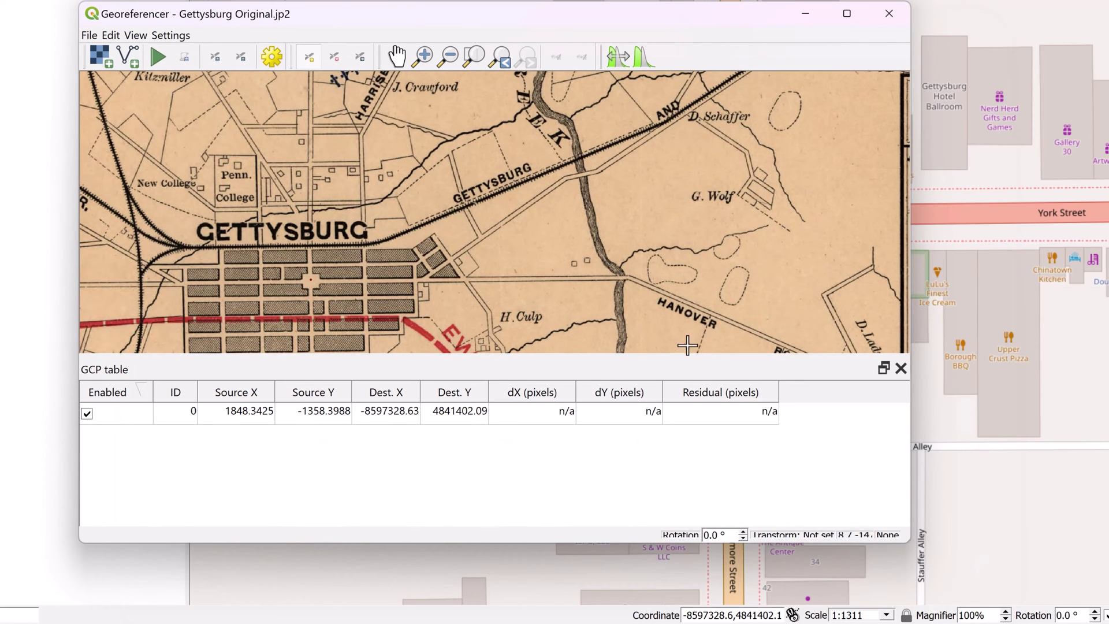
{"action": "left_click_drag", "start_coordinate": [689, 295], "coordinate": [589, 226]}
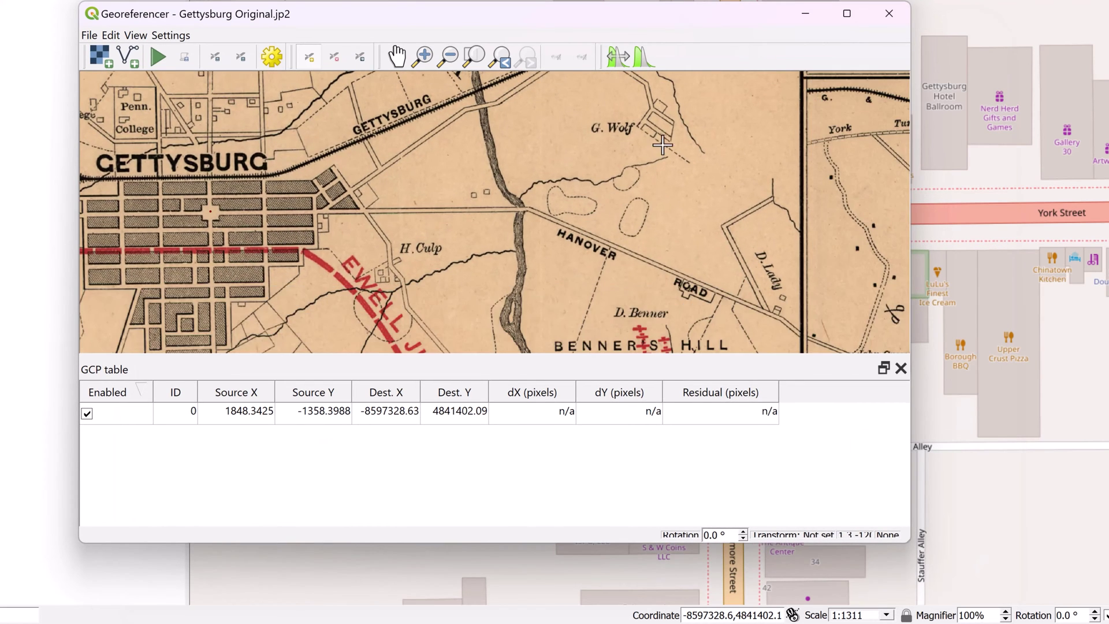
{"action": "left_click_drag", "start_coordinate": [714, 22], "coordinate": [422, 221]}
{"action": "scroll", "coordinate": [988, 252], "scroll_direction": "down", "scroll_amount": 2}
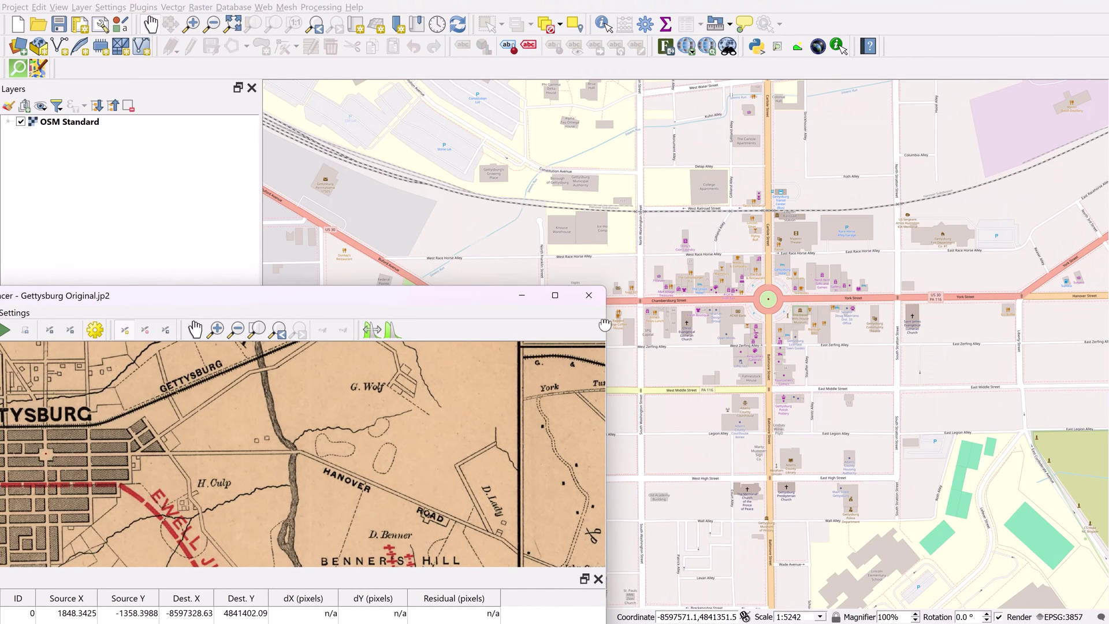
{"action": "left_click_drag", "start_coordinate": [1068, 315], "coordinate": [672, 304]}
{"action": "scroll", "coordinate": [842, 315], "scroll_direction": "down", "scroll_amount": 1}
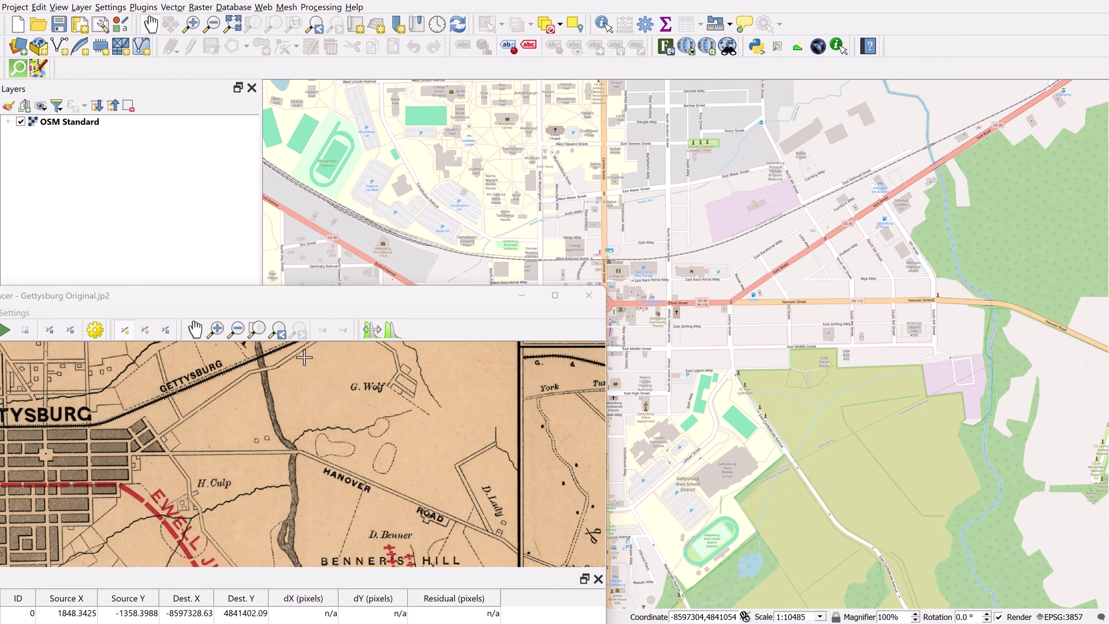
{"action": "left_click_drag", "start_coordinate": [321, 305], "coordinate": [539, 164]}
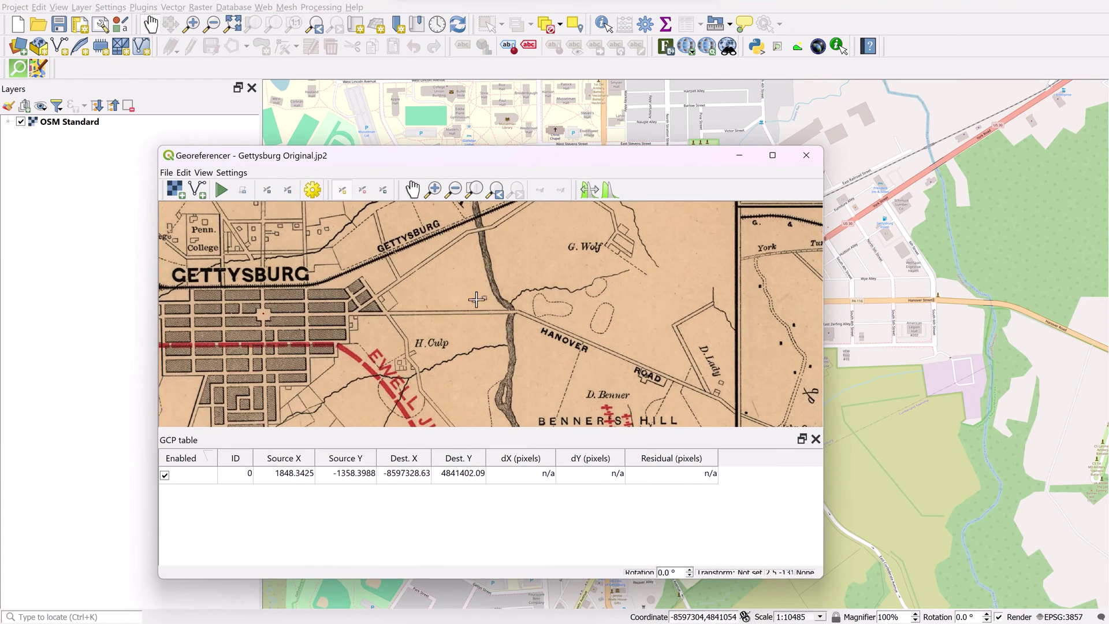
{"action": "scroll", "coordinate": [518, 322], "scroll_direction": "up", "scroll_amount": 1}
- Link the scan's Hanover Road stream crossing to Hanover Street's stream crossing on the basemap
{"action": "left_click", "coordinate": [508, 302]}
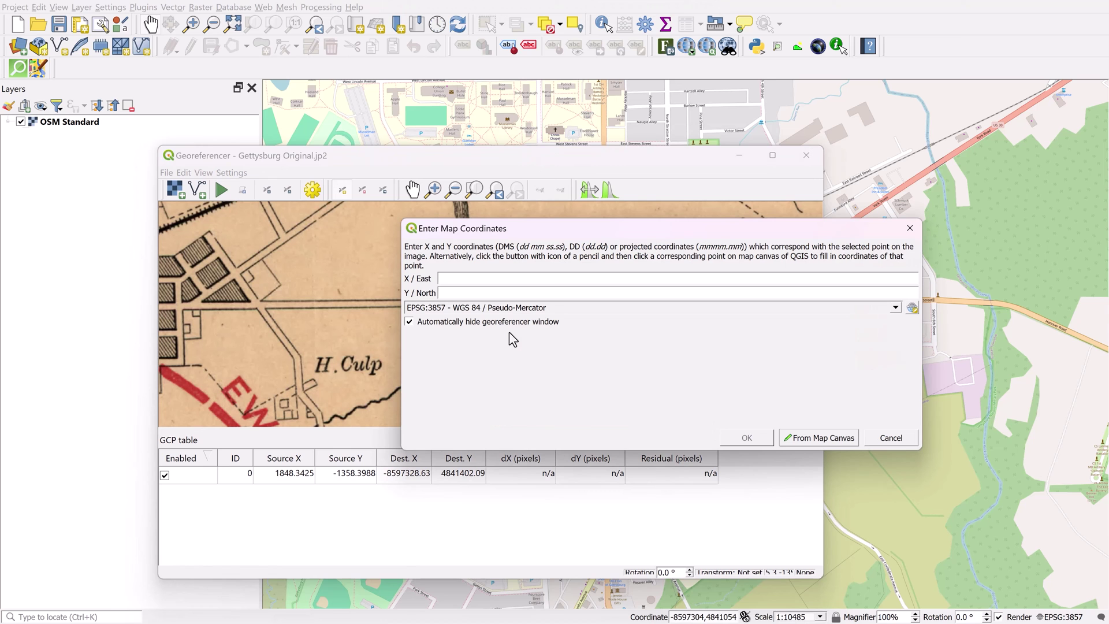
{"action": "left_click", "coordinate": [804, 439]}
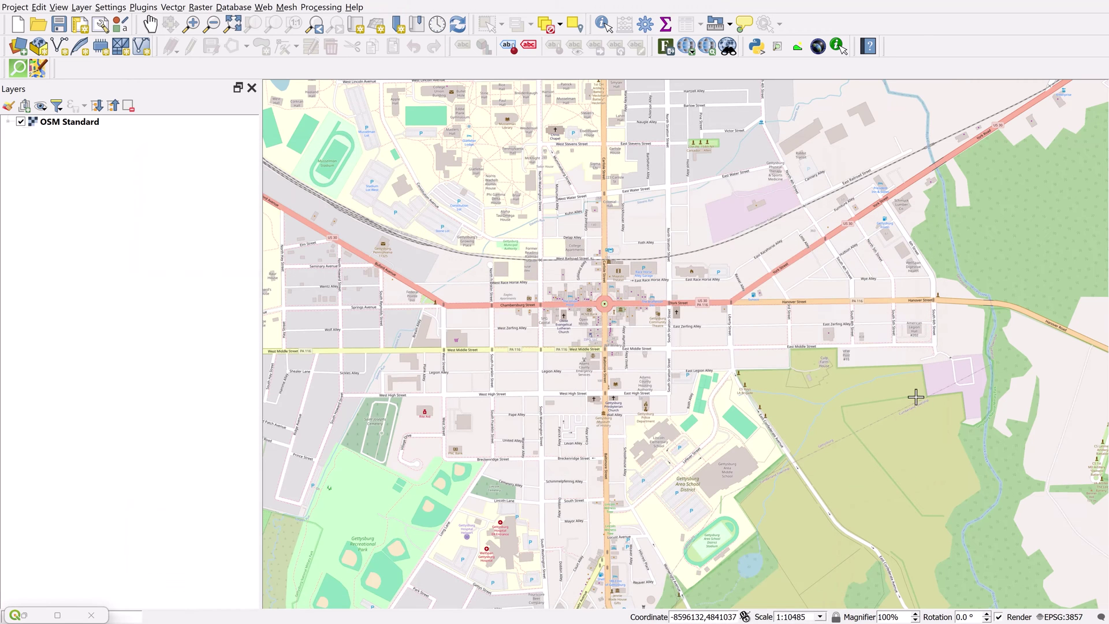
{"action": "left_click", "coordinate": [991, 301]}
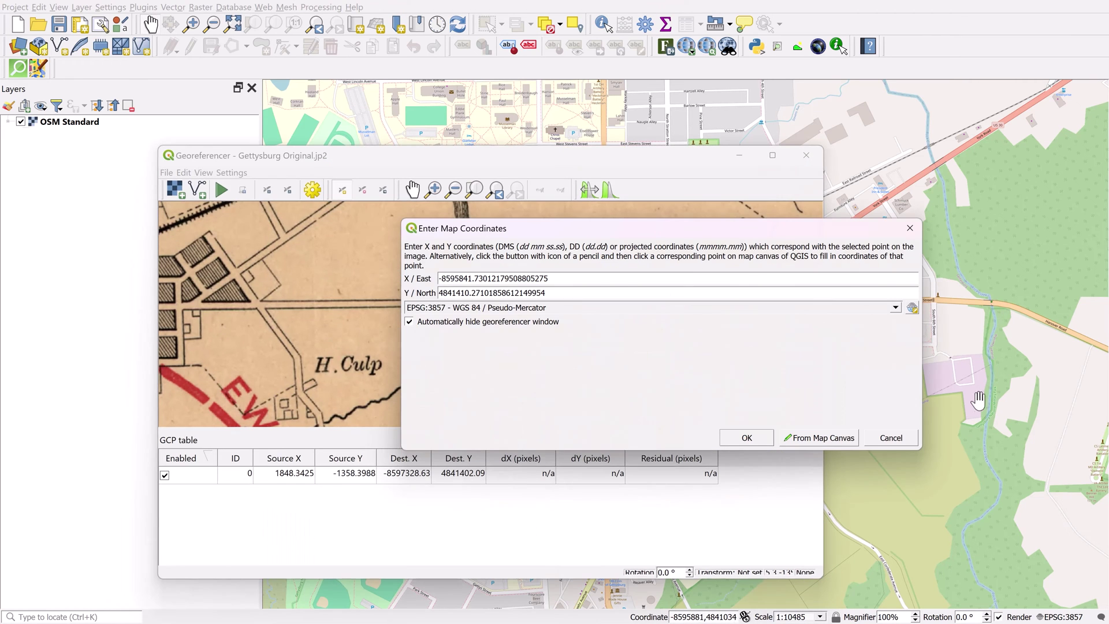
{"action": "left_click", "coordinate": [747, 437]}
{"action": "scroll", "coordinate": [502, 329], "scroll_direction": "down", "scroll_amount": 3}
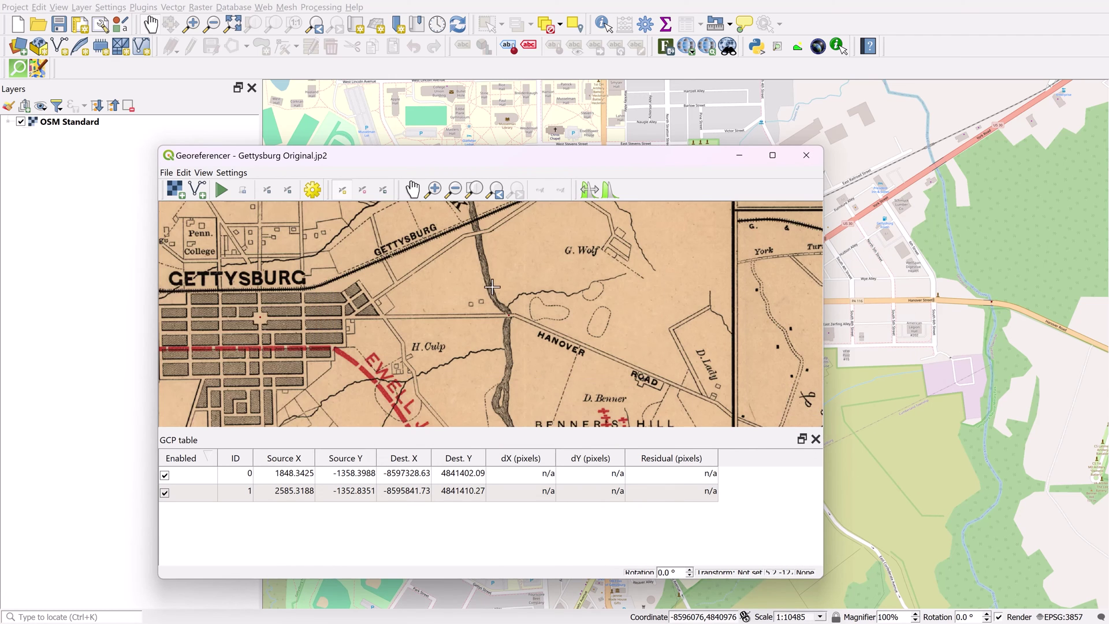
- Add a control point at the creek and railroad crossing north of Gettysburg
{"action": "left_click_drag", "start_coordinate": [492, 287], "coordinate": [533, 372]}
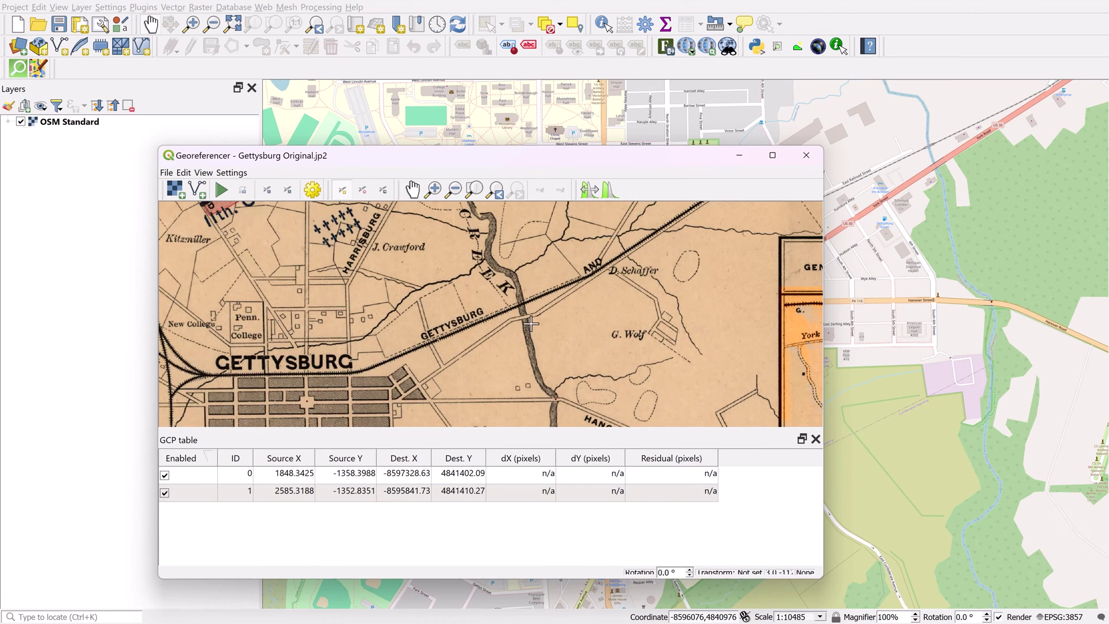
{"action": "scroll", "coordinate": [530, 322], "scroll_direction": "up", "scroll_amount": 2}
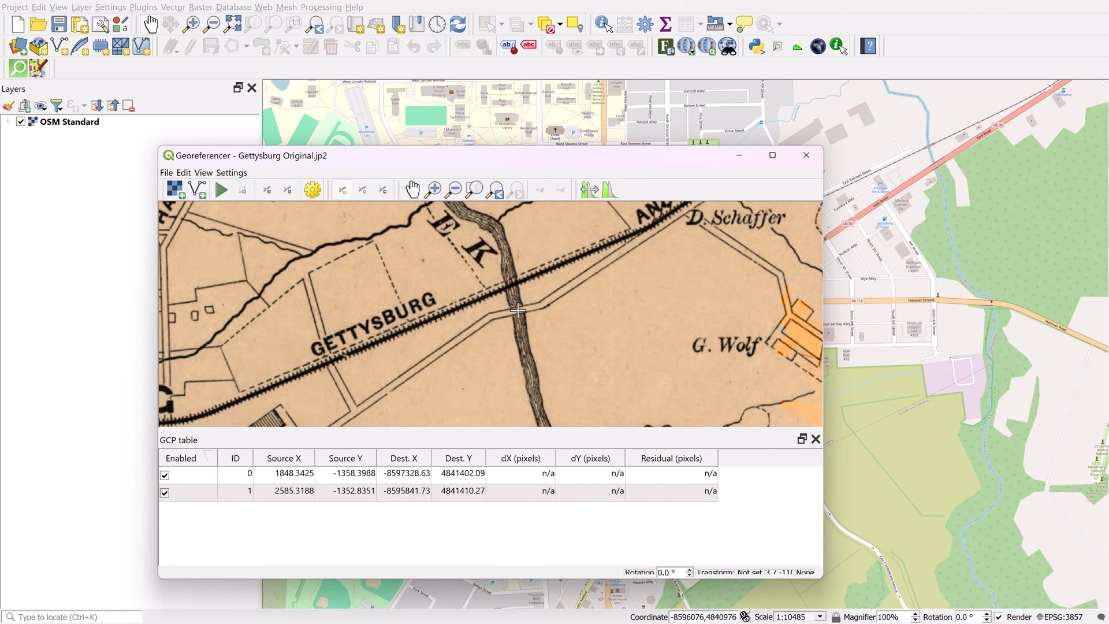
{"action": "left_click", "coordinate": [518, 310]}
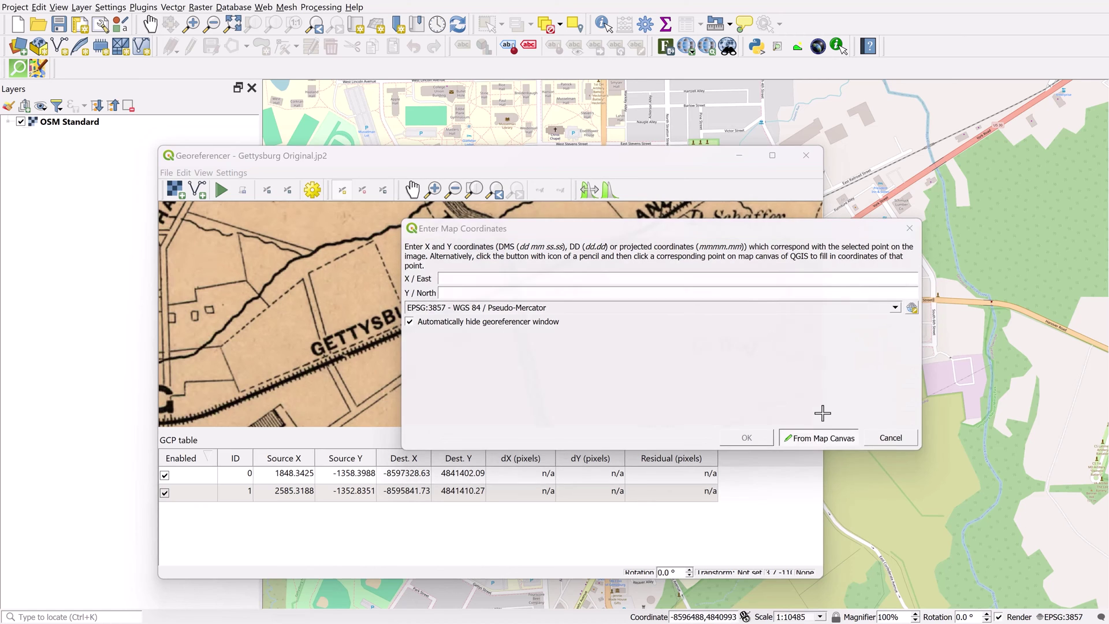
{"action": "left_click", "coordinate": [819, 437]}
{"action": "left_click", "coordinate": [936, 165]}
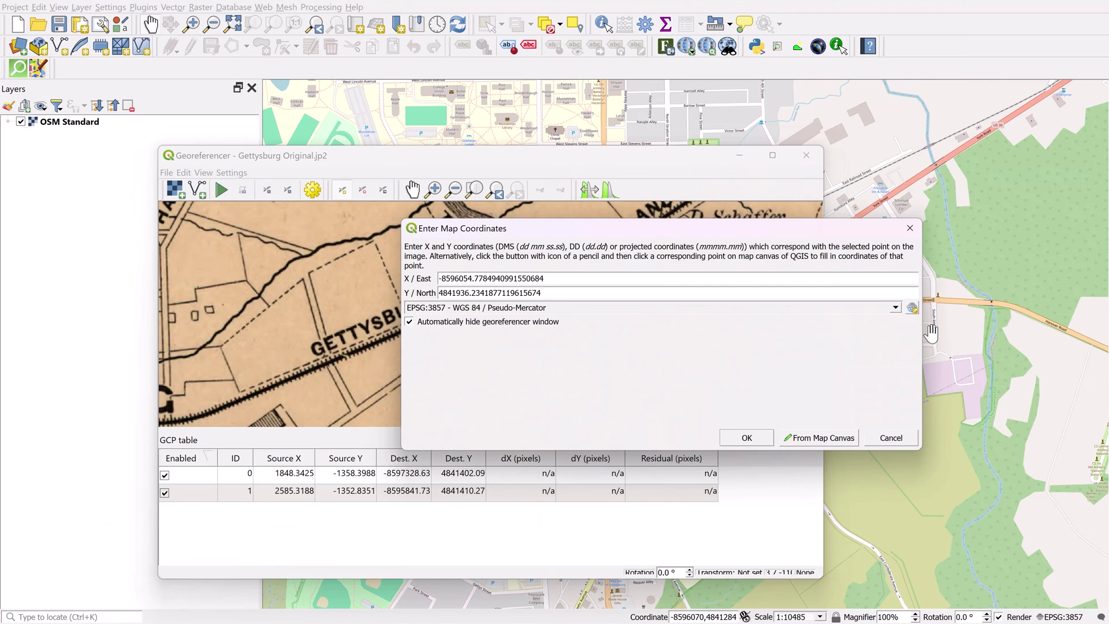
{"action": "left_click", "coordinate": [741, 438]}
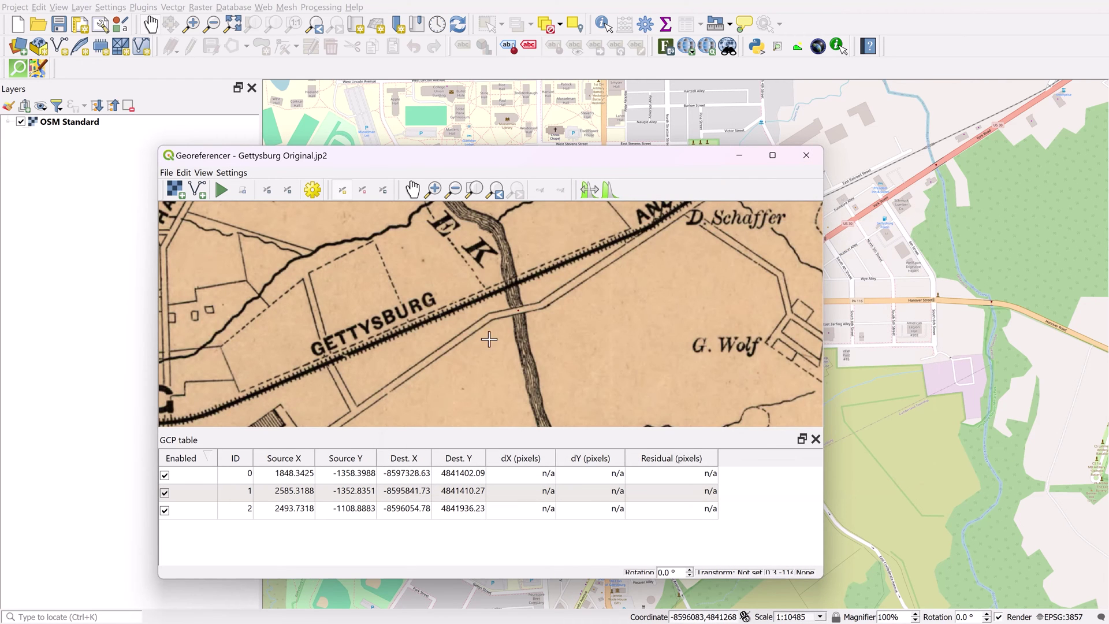
{"action": "scroll", "coordinate": [500, 317], "scroll_direction": "down", "scroll_amount": 5}
- Add a control point where the creek crosses the Chambersburg road, matched on the basemap
{"action": "left_click_drag", "start_coordinate": [601, 340], "coordinate": [742, 317]}
{"action": "scroll", "coordinate": [481, 230], "scroll_direction": "up", "scroll_amount": 2}
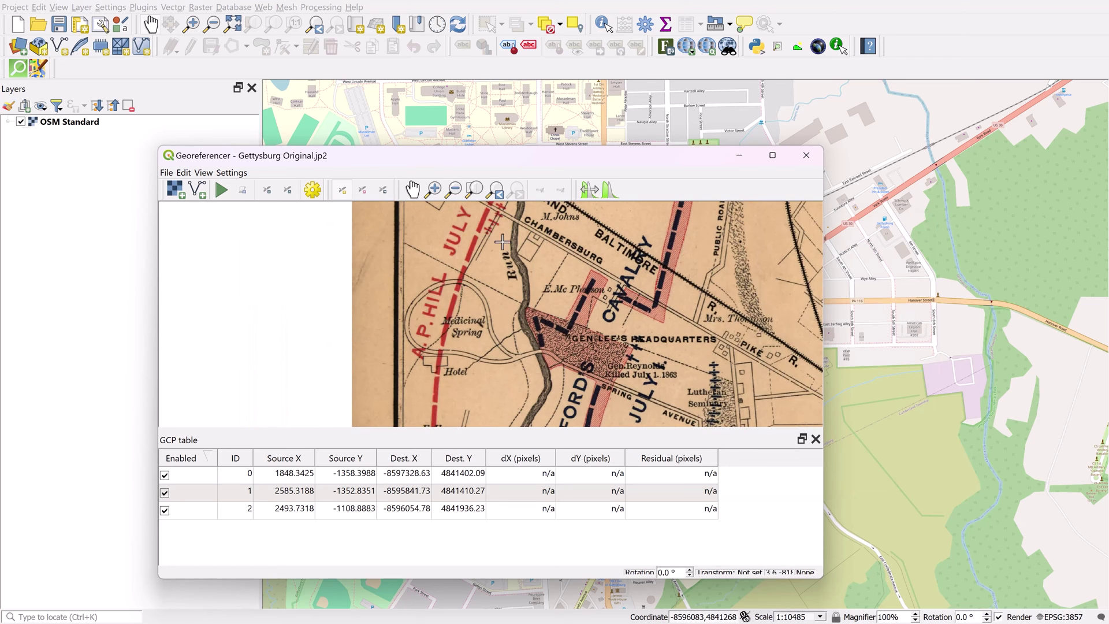
{"action": "left_click_drag", "start_coordinate": [507, 248], "coordinate": [508, 322]}
{"action": "scroll", "coordinate": [512, 317], "scroll_direction": "up", "scroll_amount": 2}
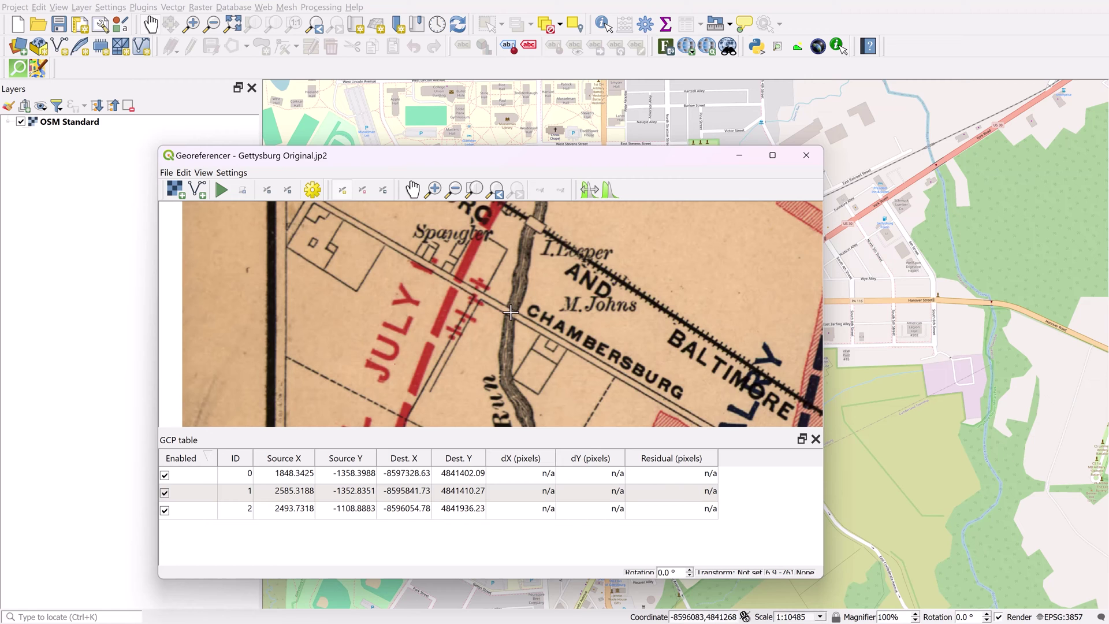
{"action": "left_click", "coordinate": [510, 313]}
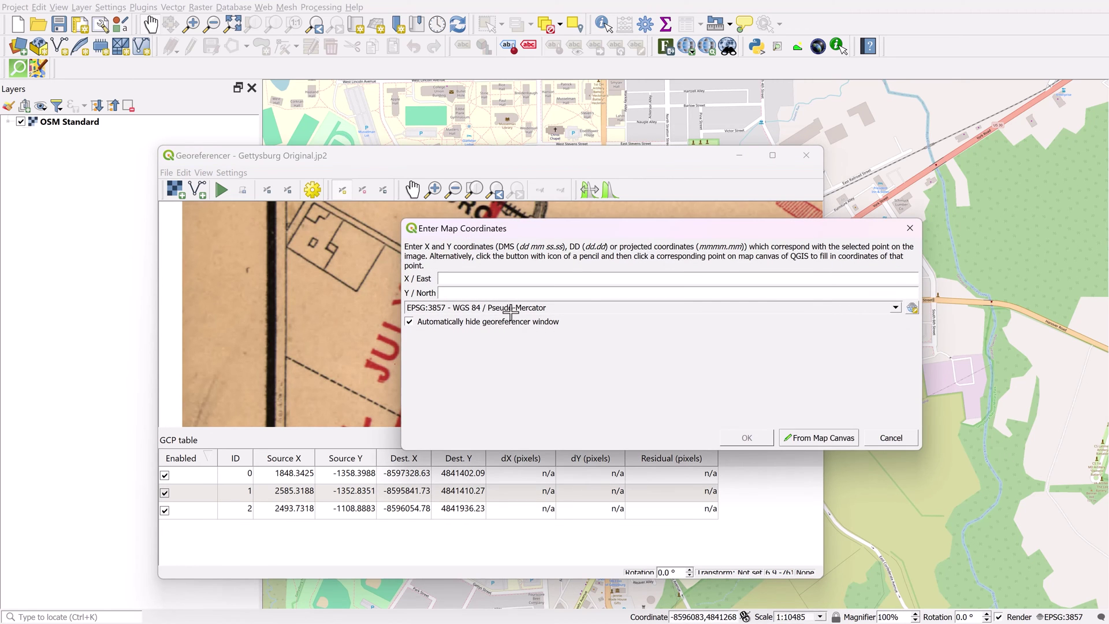
{"action": "left_click", "coordinate": [802, 437]}
{"action": "left_click_drag", "start_coordinate": [500, 278], "coordinate": [911, 440]}
{"action": "scroll", "coordinate": [564, 349], "scroll_direction": "down", "scroll_amount": 1}
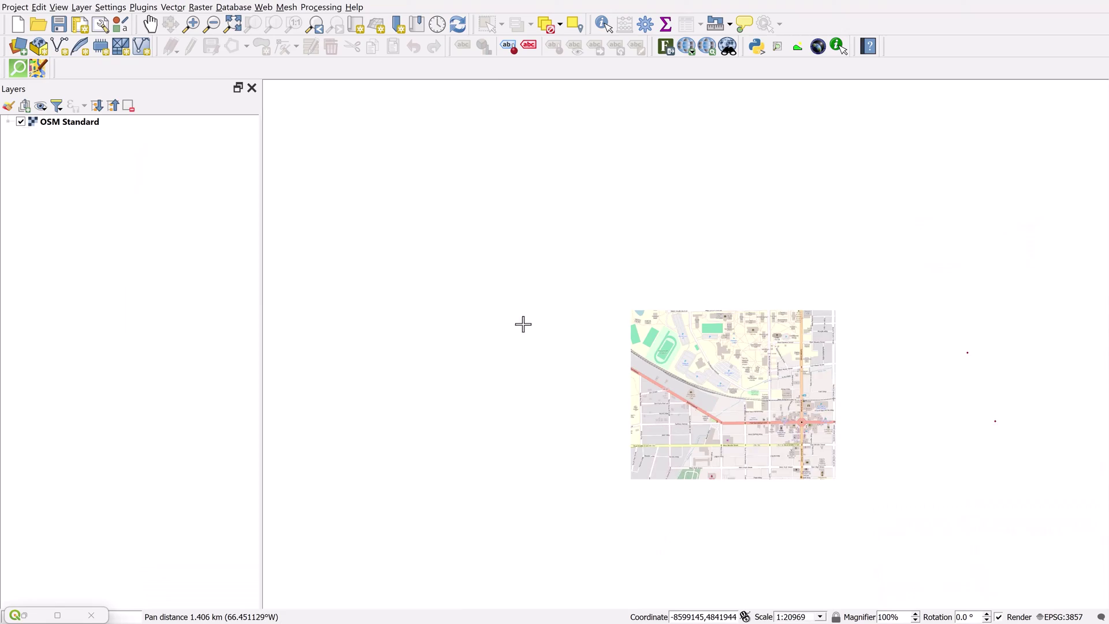
{"action": "left_click_drag", "start_coordinate": [477, 250], "coordinate": [539, 291]}
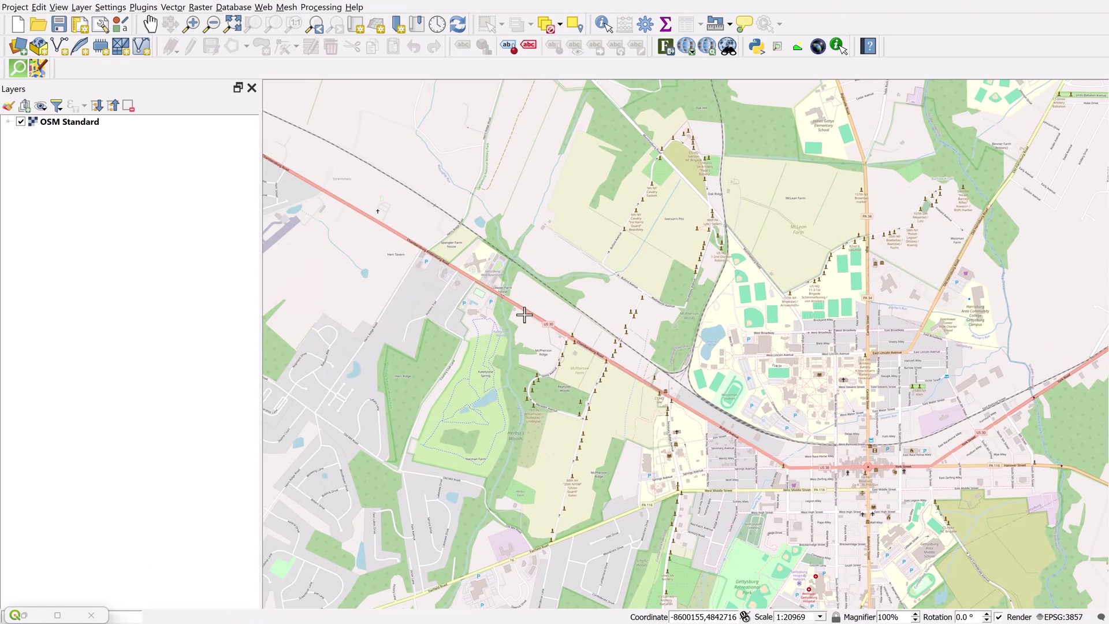
{"action": "left_click", "coordinate": [883, 537]}
{"action": "scroll", "coordinate": [826, 440], "scroll_direction": "down", "scroll_amount": 1}
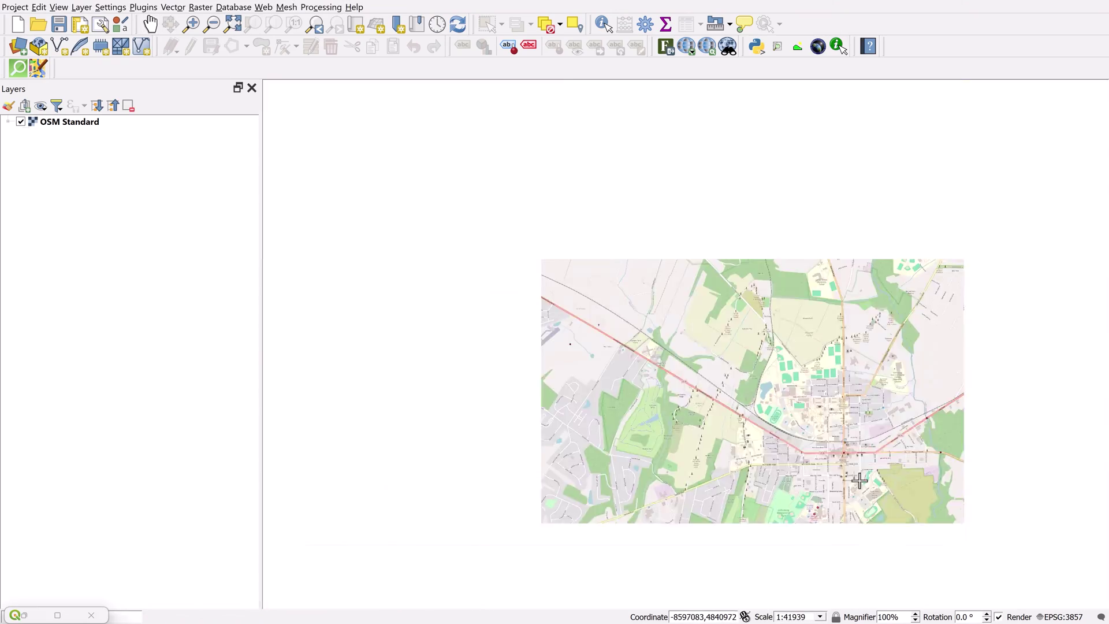
{"action": "left_click_drag", "start_coordinate": [849, 523], "coordinate": [703, 384]}
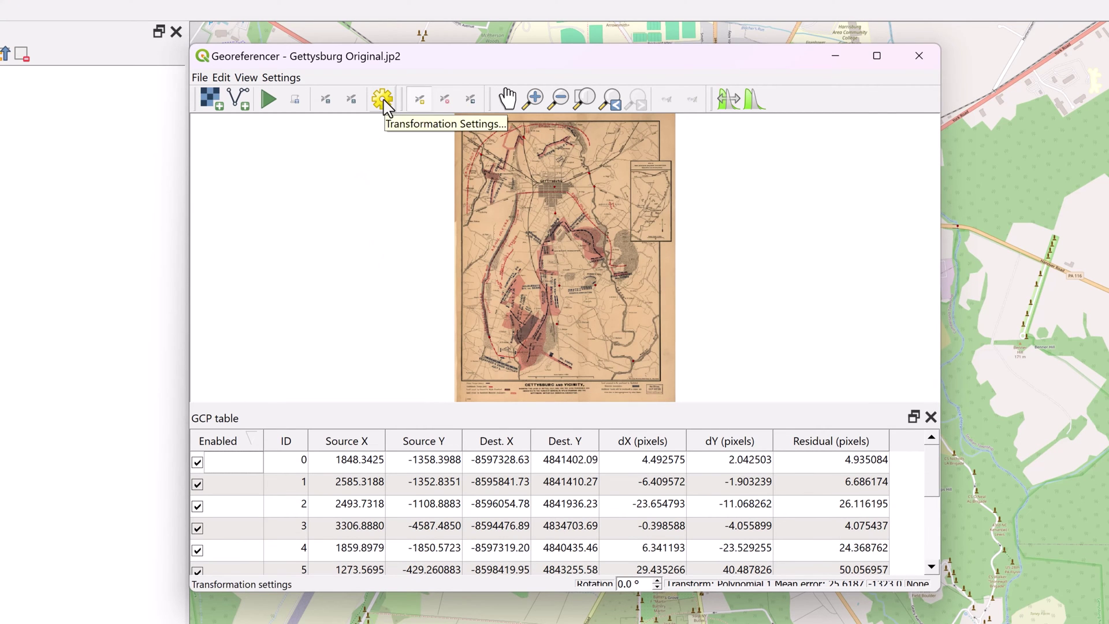
- Show the transformation type options in Transformation Settings, currently Polynomial 1
{"action": "left_click", "coordinate": [383, 107]}
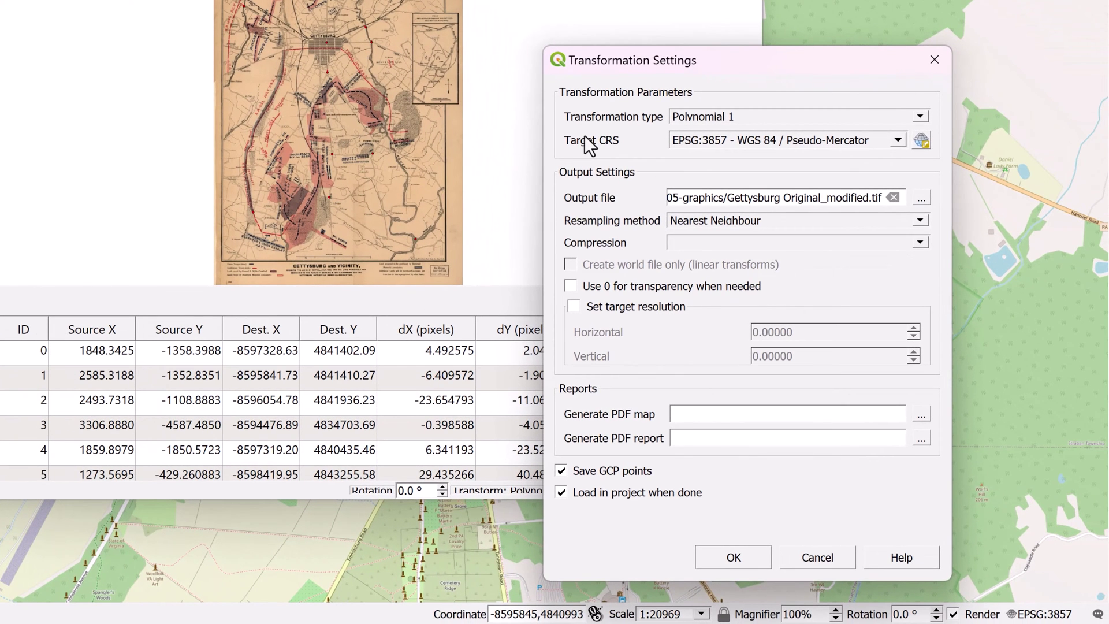
{"action": "left_click", "coordinate": [726, 119]}
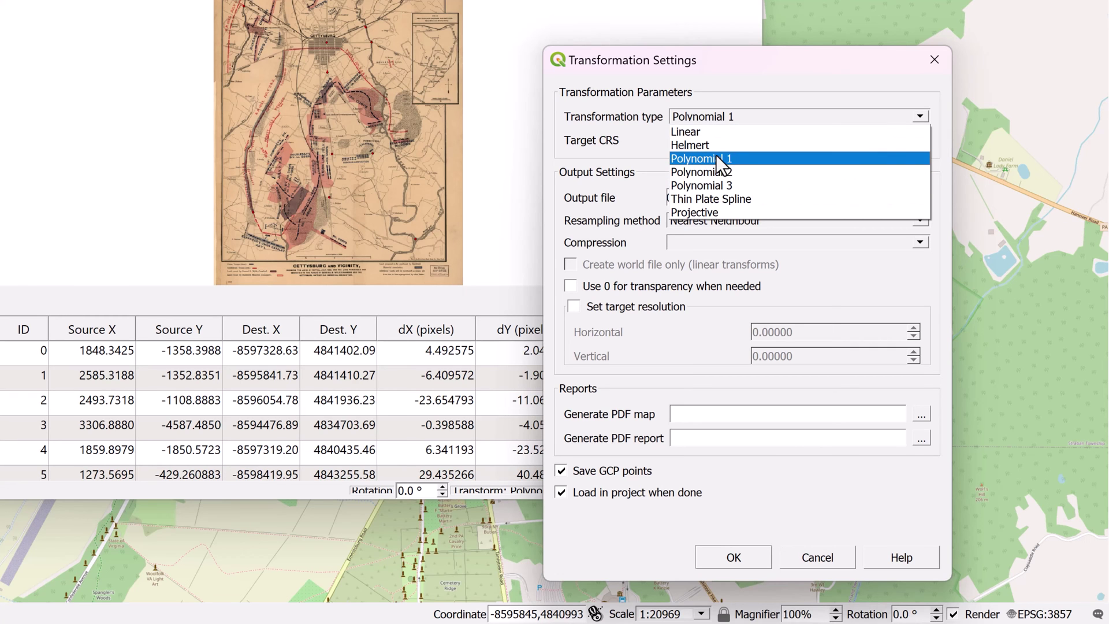
- Accept transformation settings of Polynomial 1 with Nearest Neighbour resampling
{"action": "left_click", "coordinate": [716, 157]}
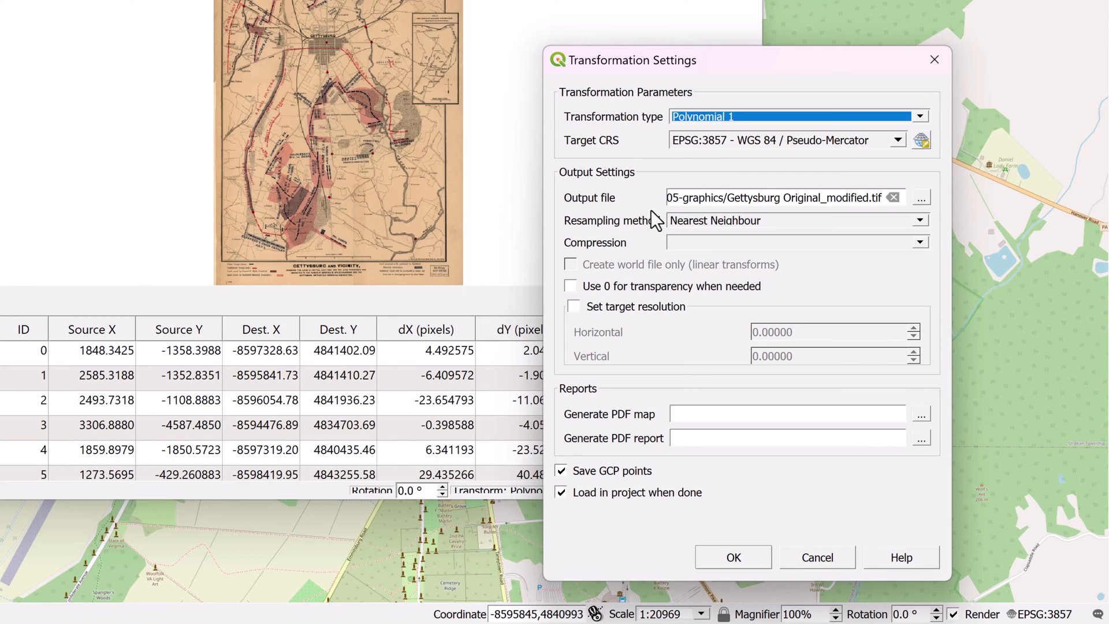
{"action": "left_click", "coordinate": [919, 221]}
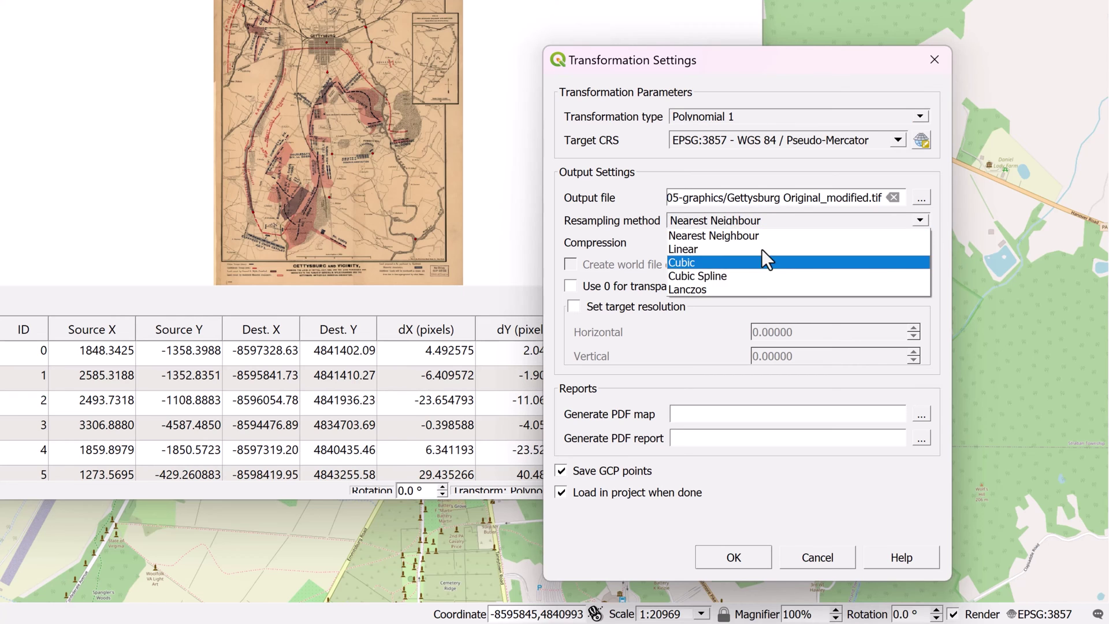
{"action": "left_click", "coordinate": [641, 224]}
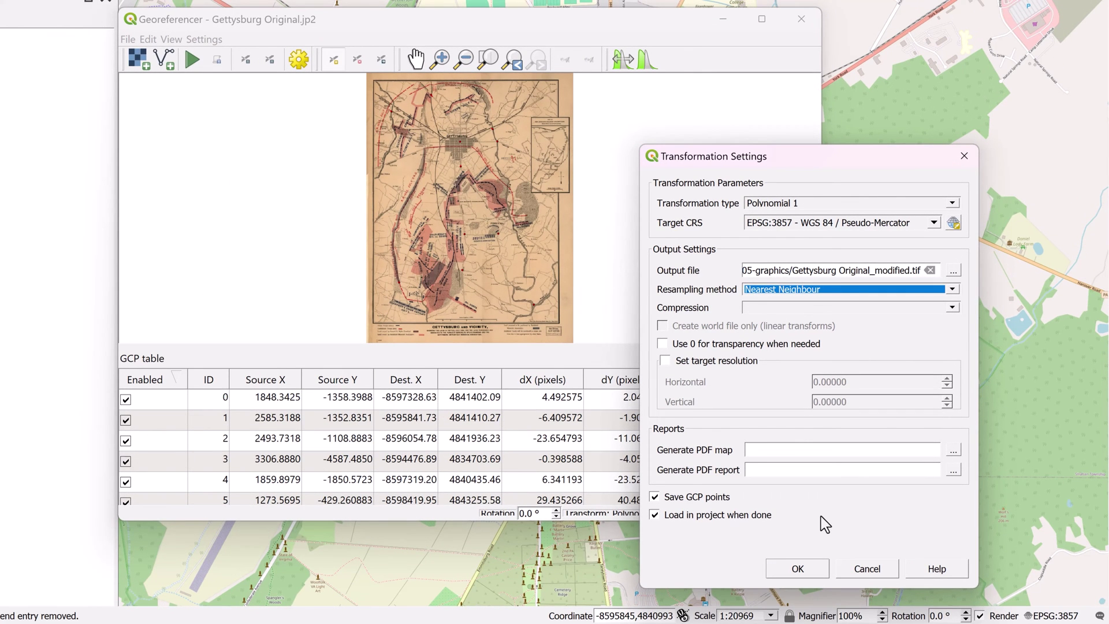
{"action": "left_click", "coordinate": [809, 574]}
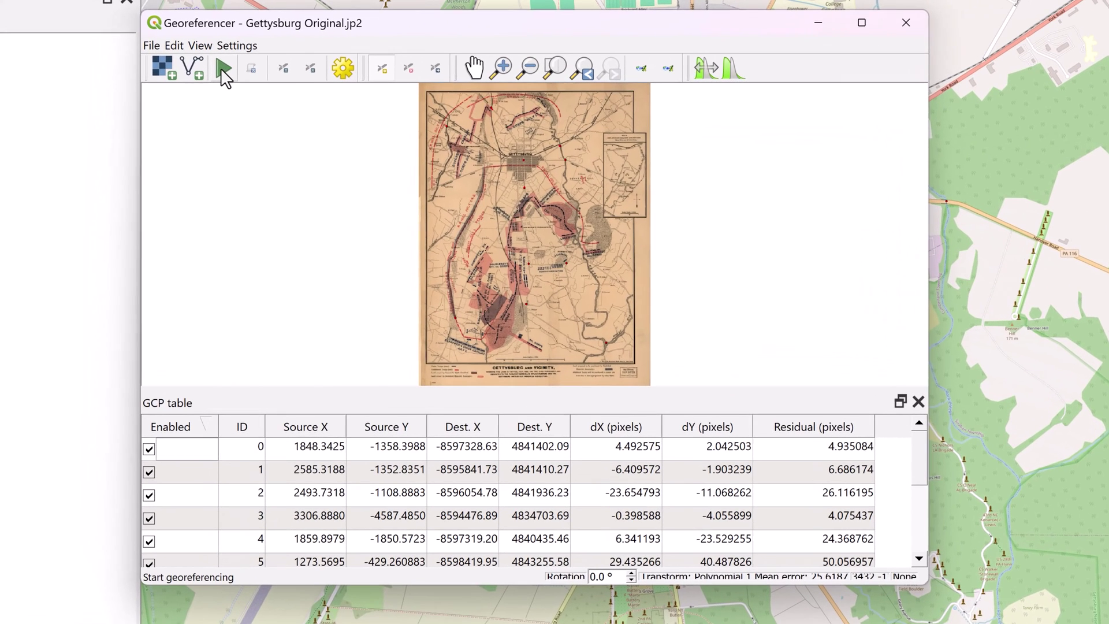
- Run georeferencing to add the Gettysburg Original_modified layer, then toggle it to check alignment over OSM
{"action": "left_click", "coordinate": [225, 69]}
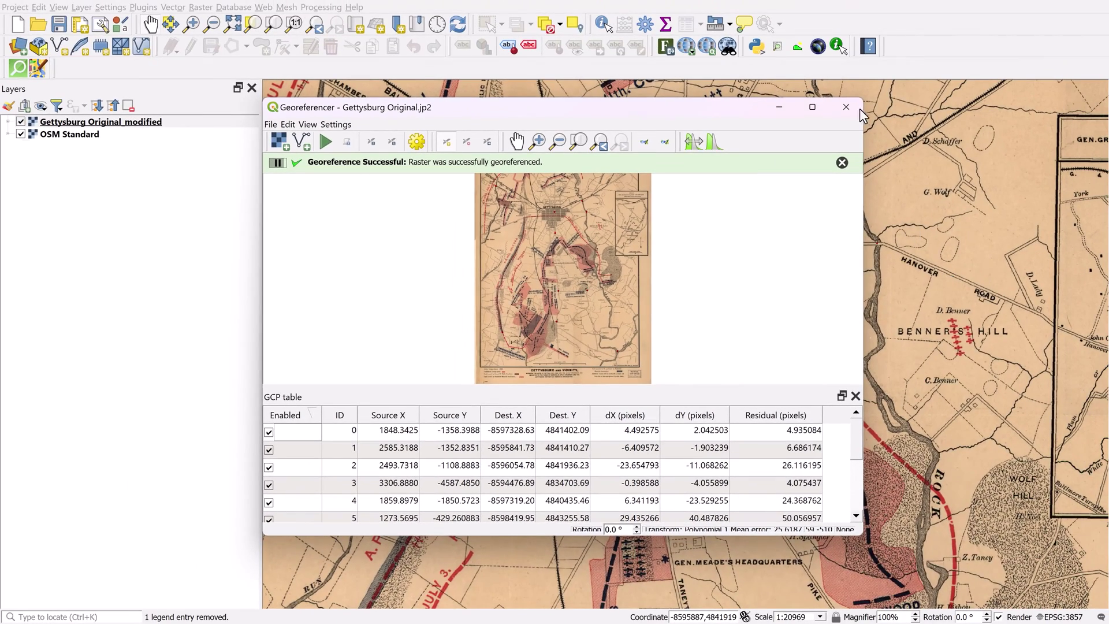
{"action": "scroll", "coordinate": [748, 317], "scroll_direction": "down", "scroll_amount": 2}
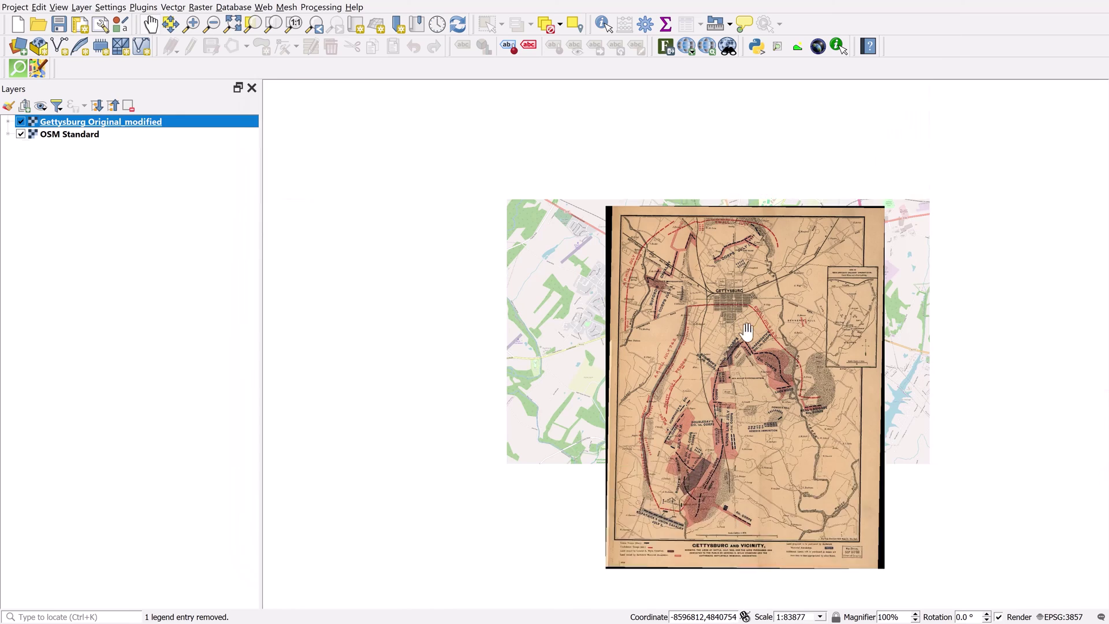
{"action": "left_click_drag", "start_coordinate": [747, 332], "coordinate": [712, 371]}
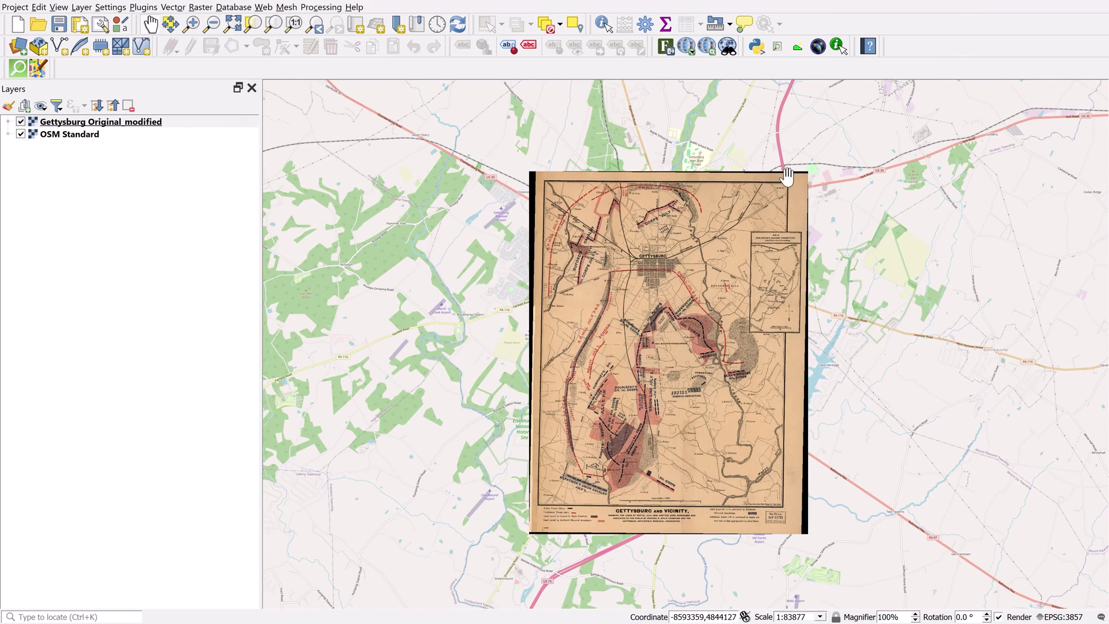
{"action": "scroll", "coordinate": [646, 250], "scroll_direction": "up", "scroll_amount": 2}
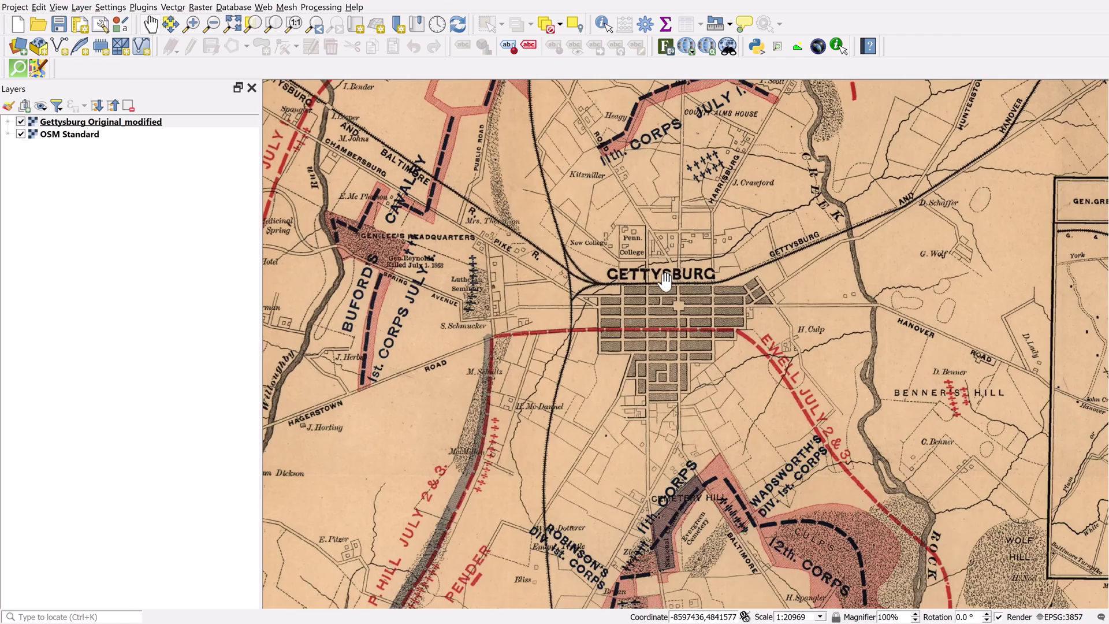
{"action": "left_click_drag", "start_coordinate": [663, 287], "coordinate": [702, 297]}
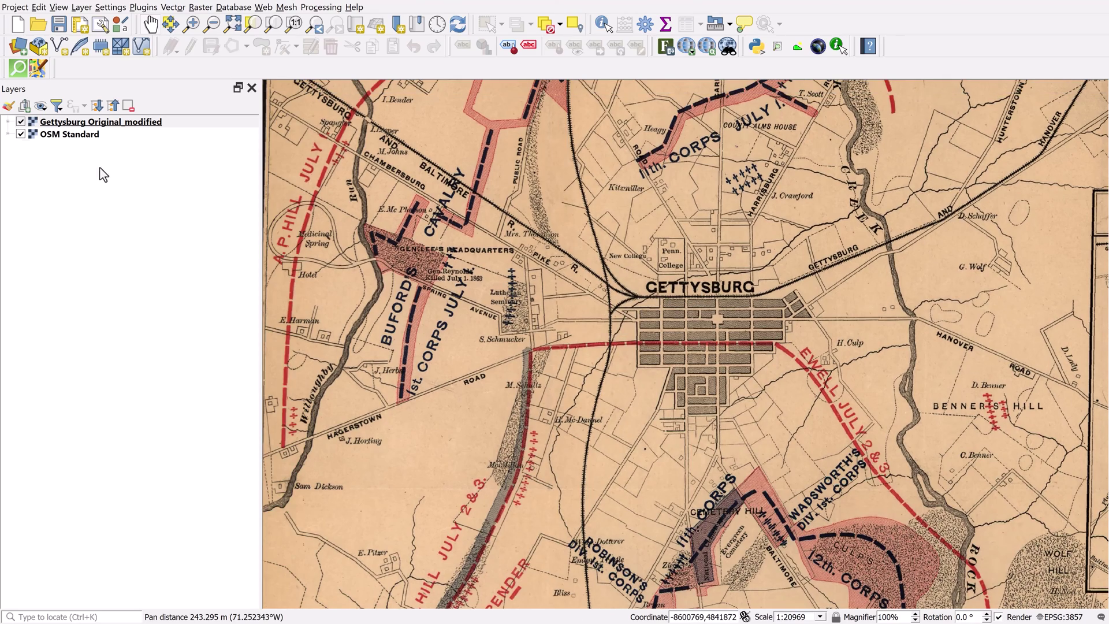
{"action": "left_click", "coordinate": [22, 122]}
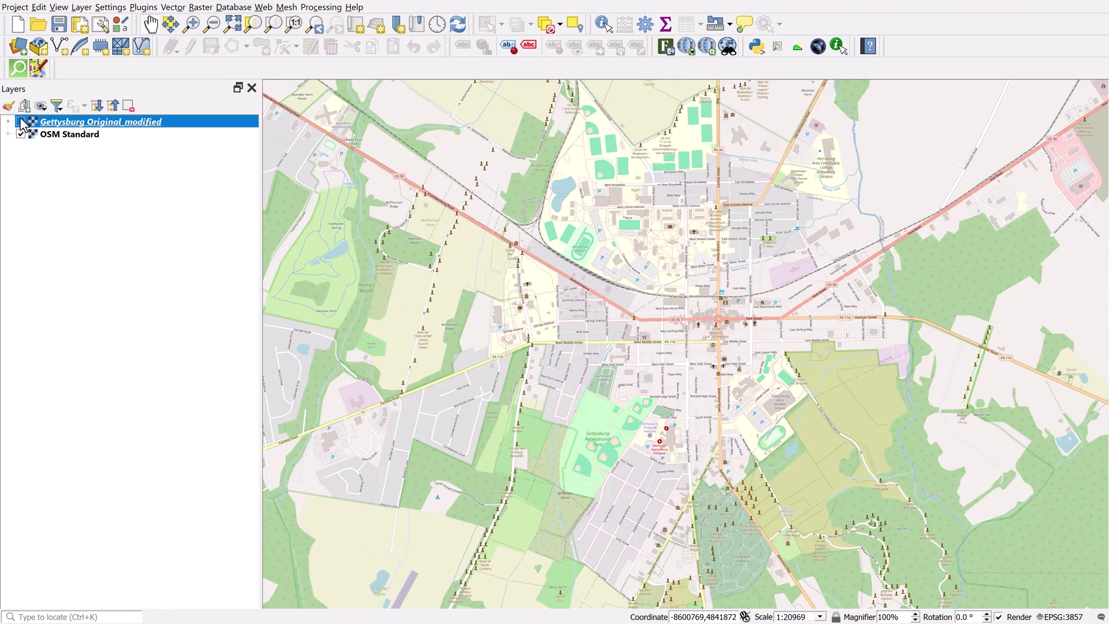
{"action": "left_click", "coordinate": [22, 122]}
{"action": "key", "text": "ctrl+alt+plus"}
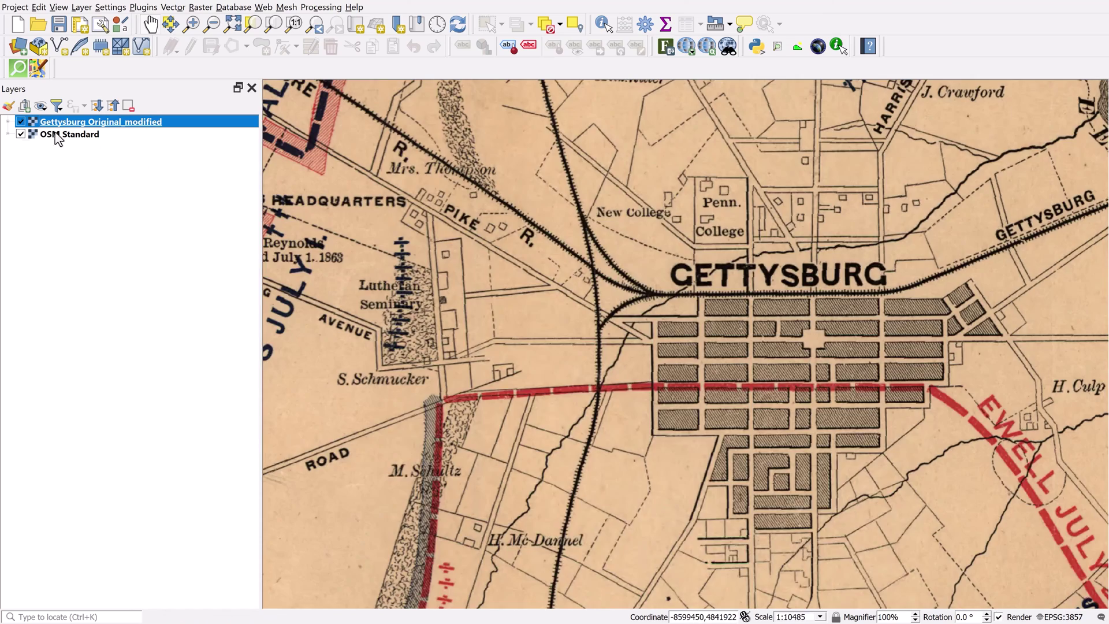
- Lower the historic map layer's Global Opacity to about 25% in Layer Styling
{"action": "left_click_drag", "start_coordinate": [344, 224], "coordinate": [381, 269]}
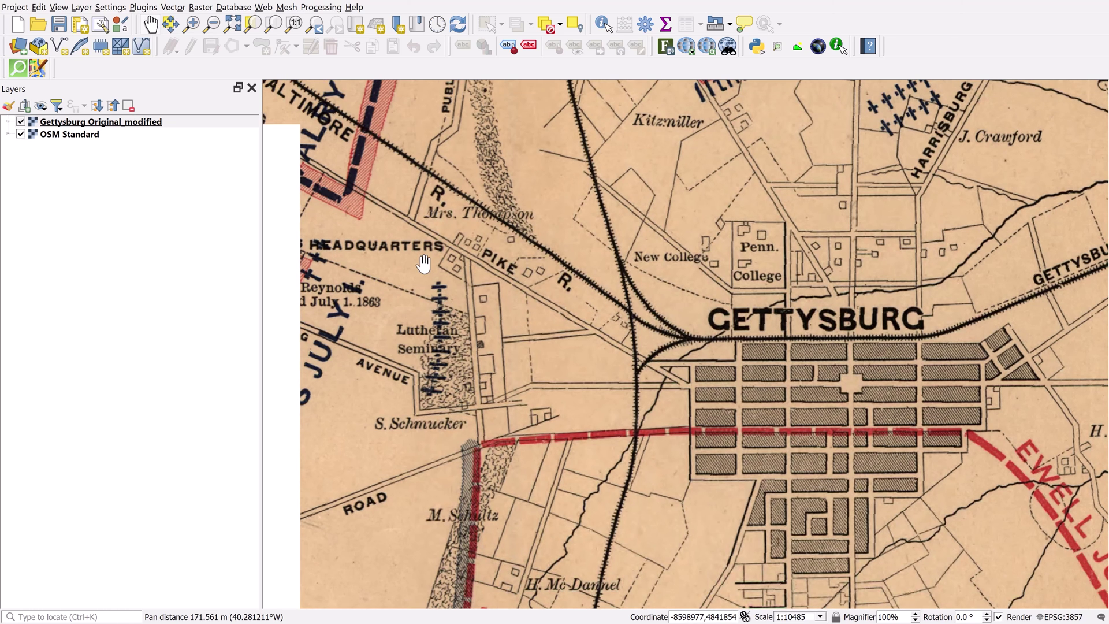
{"action": "key", "text": "F7"}
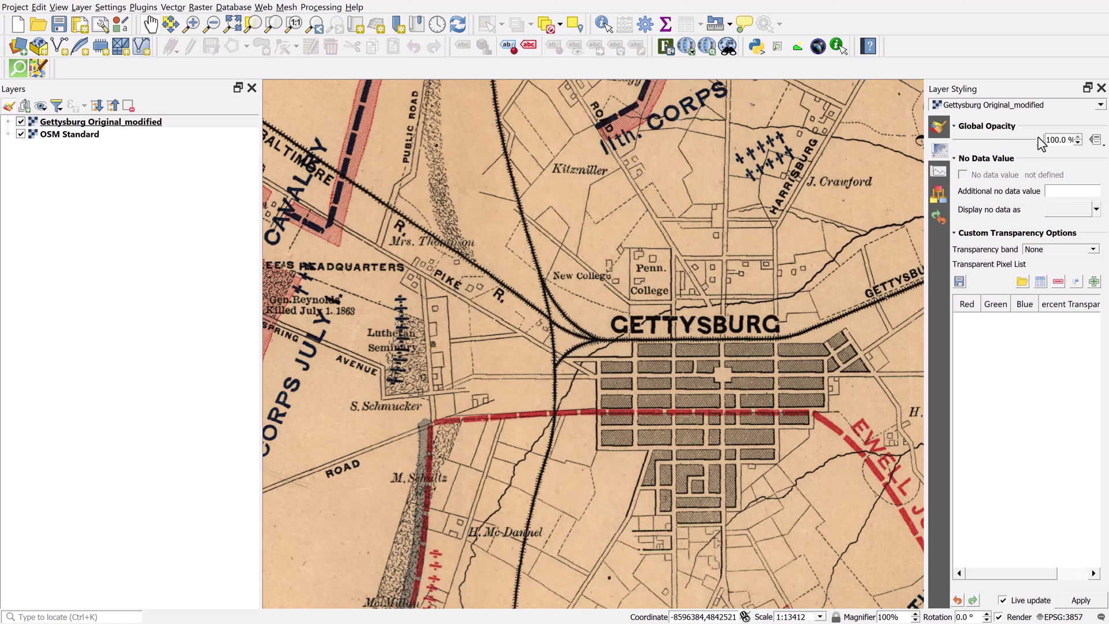
{"action": "left_click_drag", "start_coordinate": [1037, 139], "coordinate": [975, 139]}
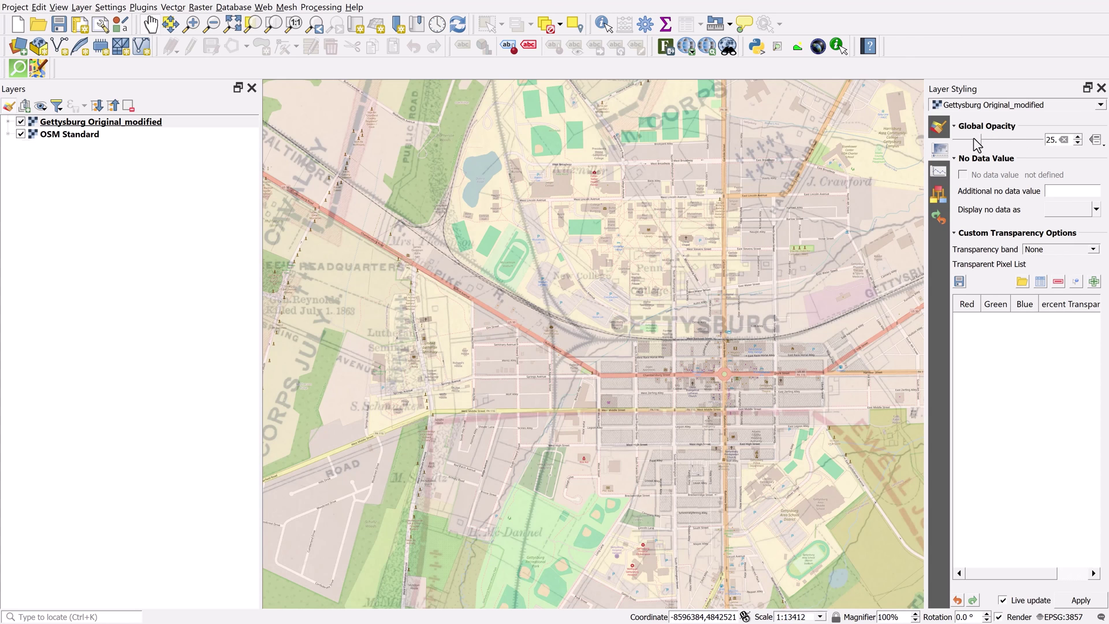
- Compare the translucent map's roads west of town against the OSM Standard streets
{"action": "left_click_drag", "start_coordinate": [712, 293], "coordinate": [838, 364]}
{"action": "left_click_drag", "start_coordinate": [613, 261], "coordinate": [792, 270]}
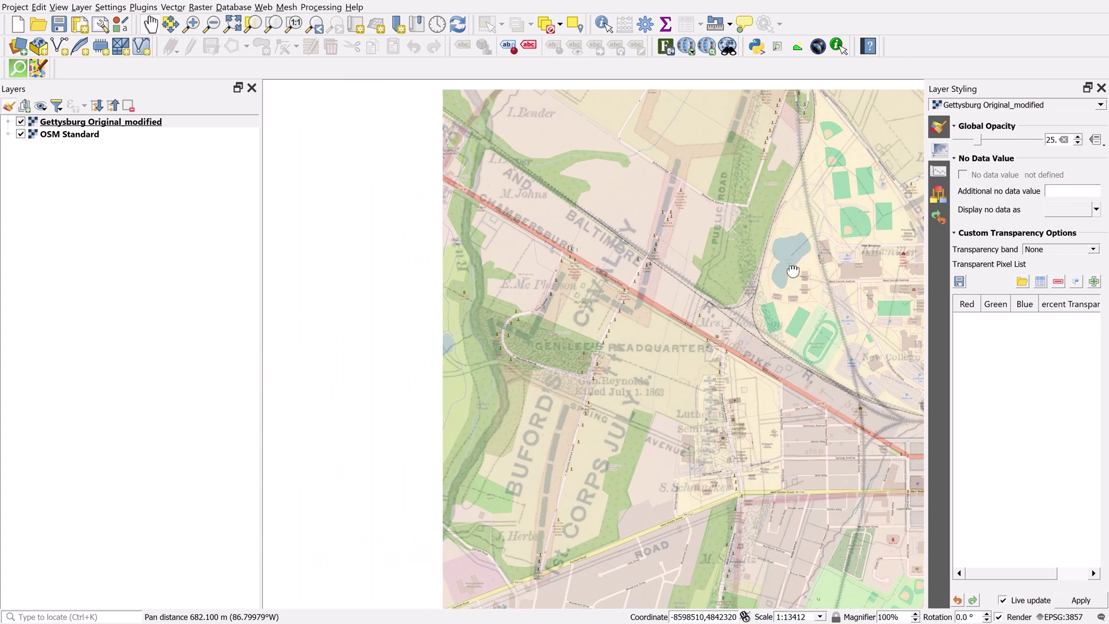
{"action": "left_click_drag", "start_coordinate": [567, 197], "coordinate": [521, 250]}
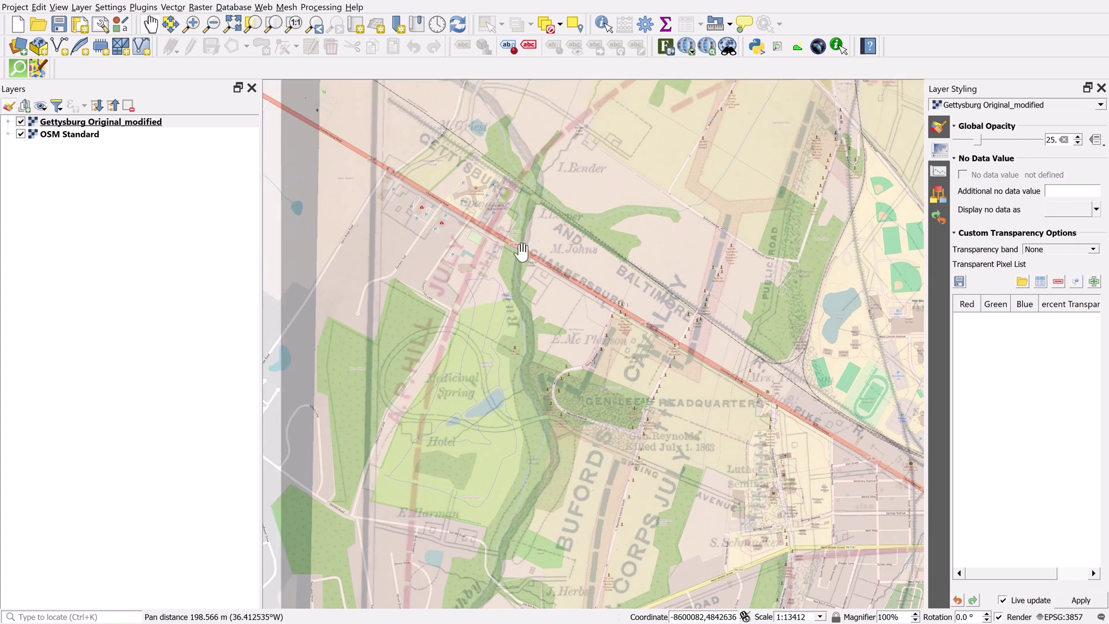
{"action": "scroll", "coordinate": [521, 250], "scroll_direction": "up", "scroll_amount": 1}
{"action": "left_click_drag", "start_coordinate": [492, 211], "coordinate": [687, 281]}
{"action": "scroll", "coordinate": [494, 222], "scroll_direction": "down", "scroll_amount": 1}
{"action": "scroll", "coordinate": [492, 230], "scroll_direction": "down", "scroll_amount": 2}
{"action": "left_click_drag", "start_coordinate": [704, 428], "coordinate": [696, 403]}
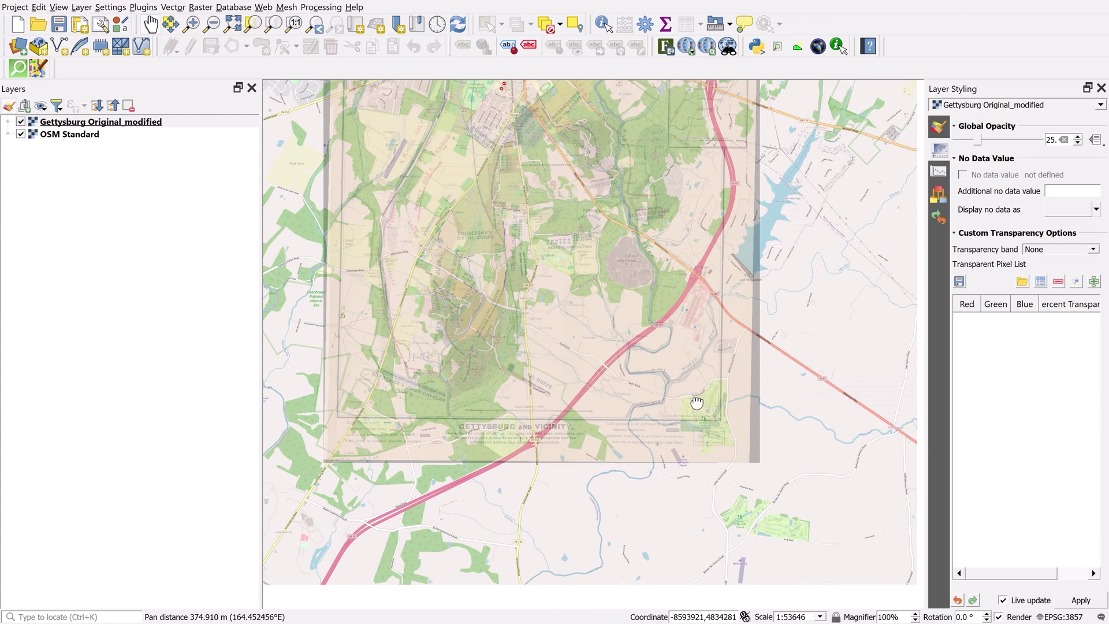
{"action": "scroll", "coordinate": [683, 388], "scroll_direction": "up", "scroll_amount": 2}
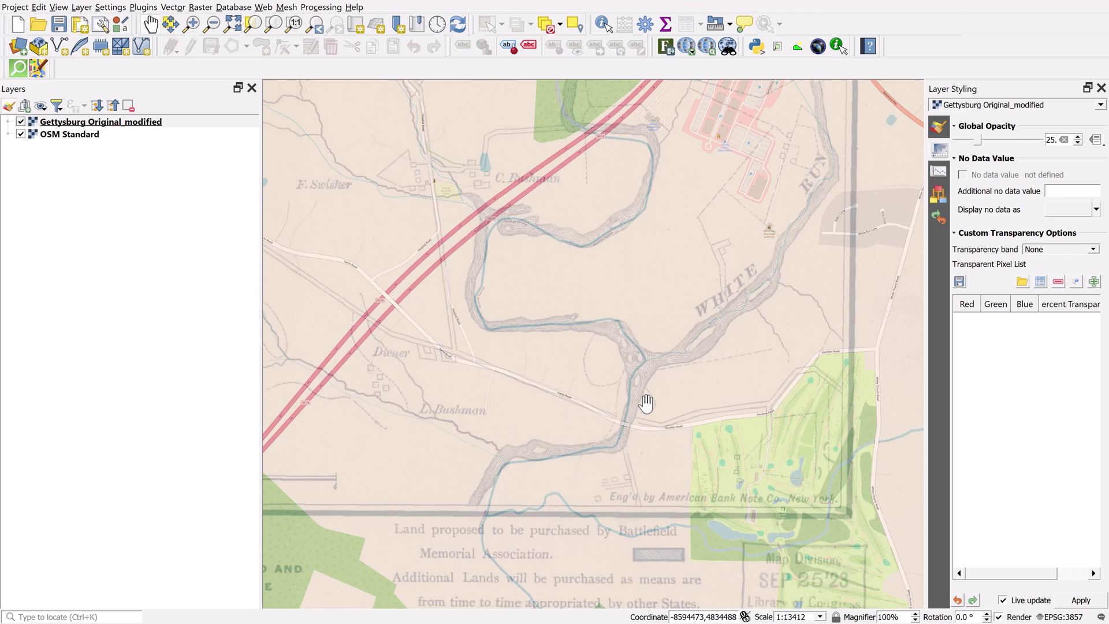
{"action": "scroll", "coordinate": [646, 403], "scroll_direction": "down", "scroll_amount": 2}
{"action": "left_click_drag", "start_coordinate": [482, 292], "coordinate": [523, 324]}
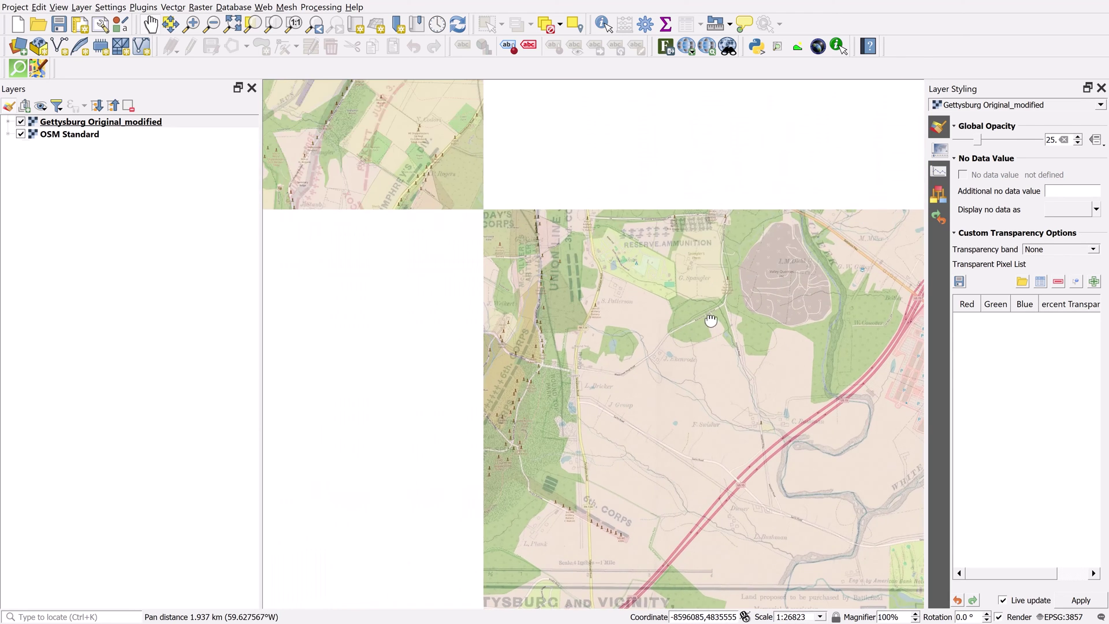
{"action": "scroll", "coordinate": [314, 119], "scroll_direction": "down", "scroll_amount": 1}
- Load the Gettysburg Original.jp2 scan into the Georeferencer
{"action": "left_click", "coordinate": [81, 6]}
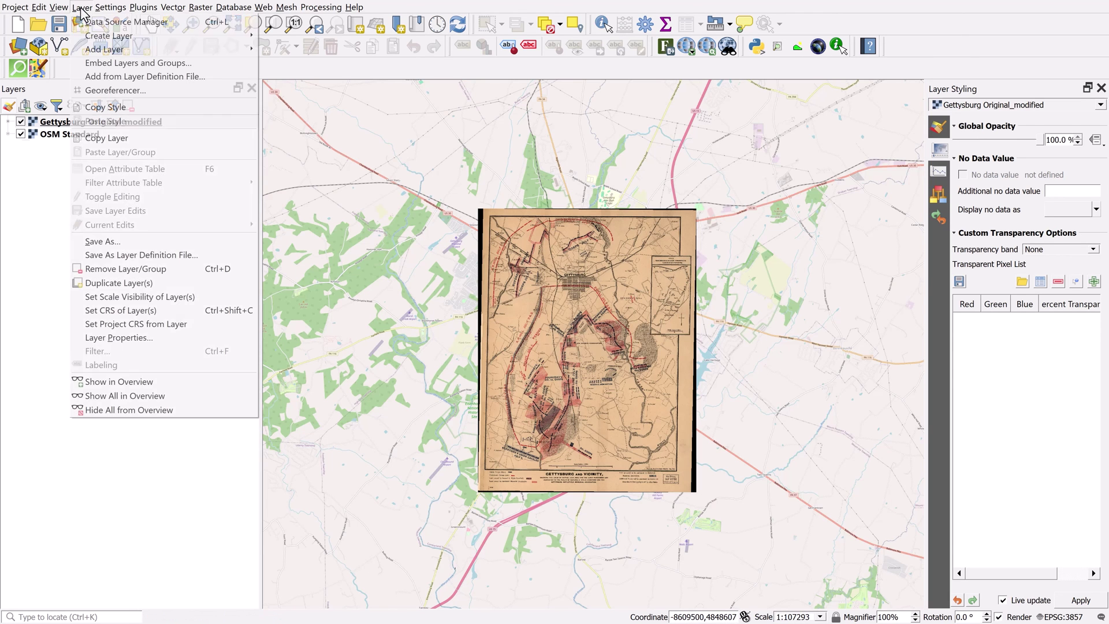
{"action": "left_click", "coordinate": [124, 93]}
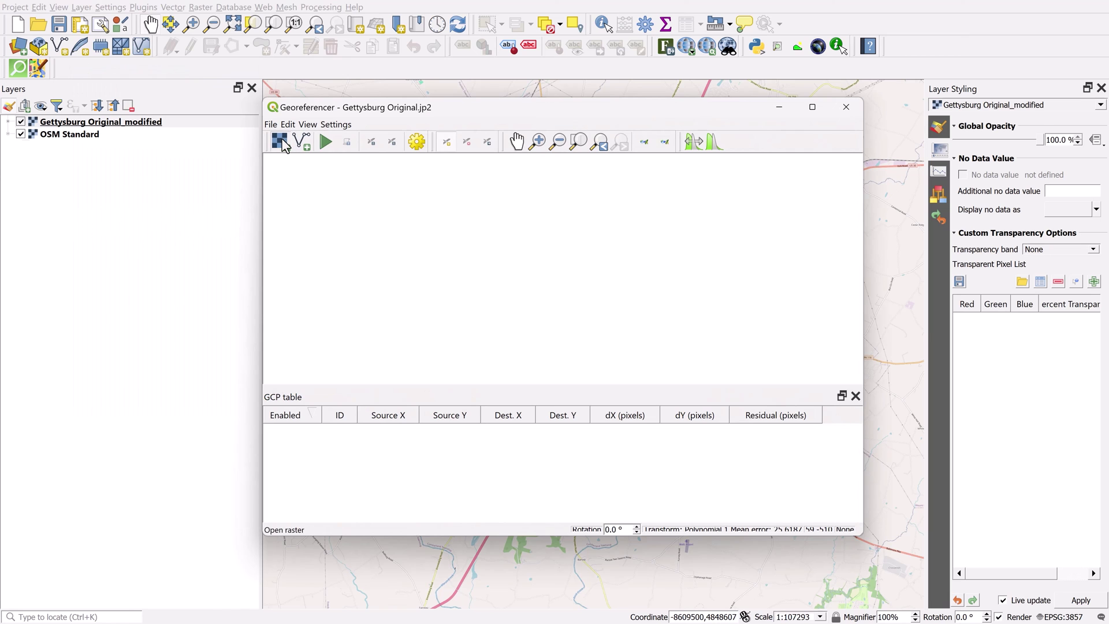
{"action": "left_click", "coordinate": [281, 144]}
{"action": "double_click", "coordinate": [567, 272]}
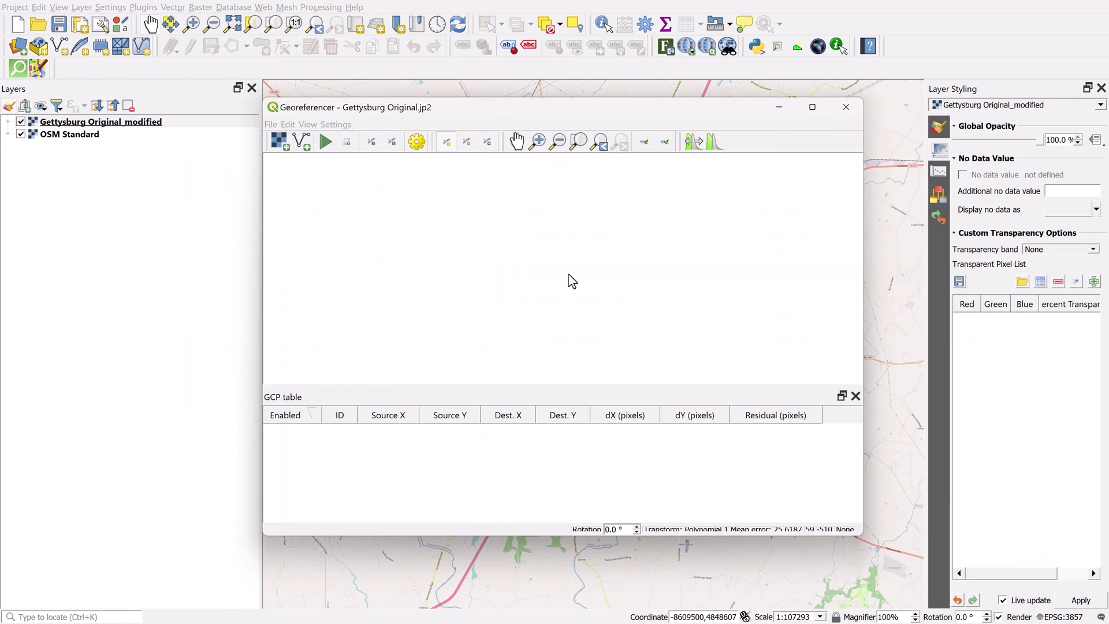
- Keep Polynomial 1 as the transformation type in Transformation Settings
{"action": "left_click", "coordinate": [413, 144]}
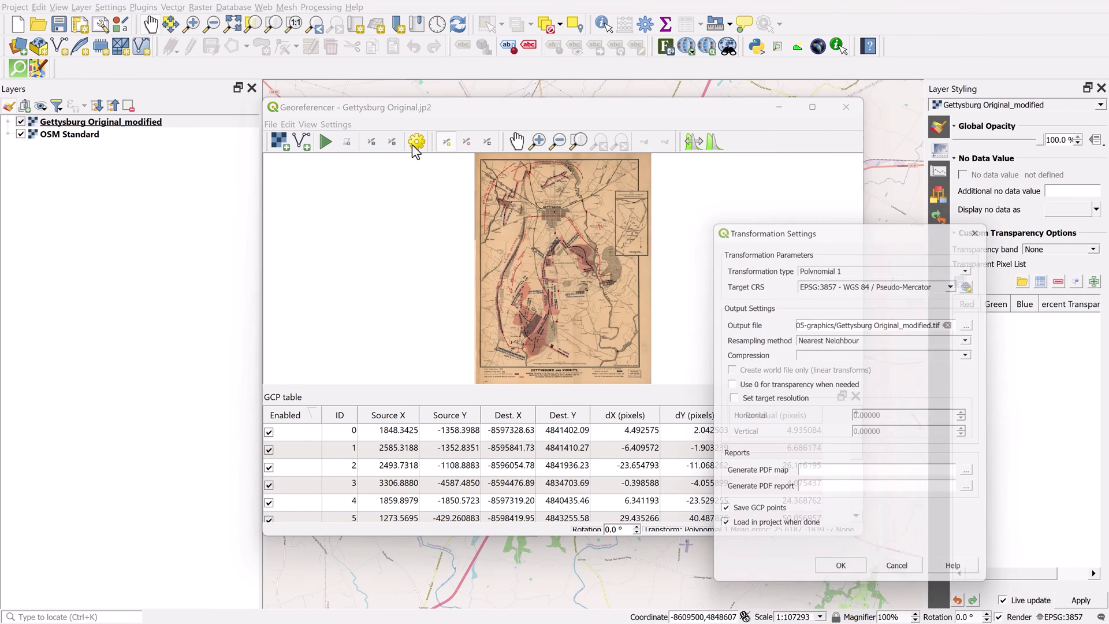
{"action": "left_click", "coordinate": [854, 264]}
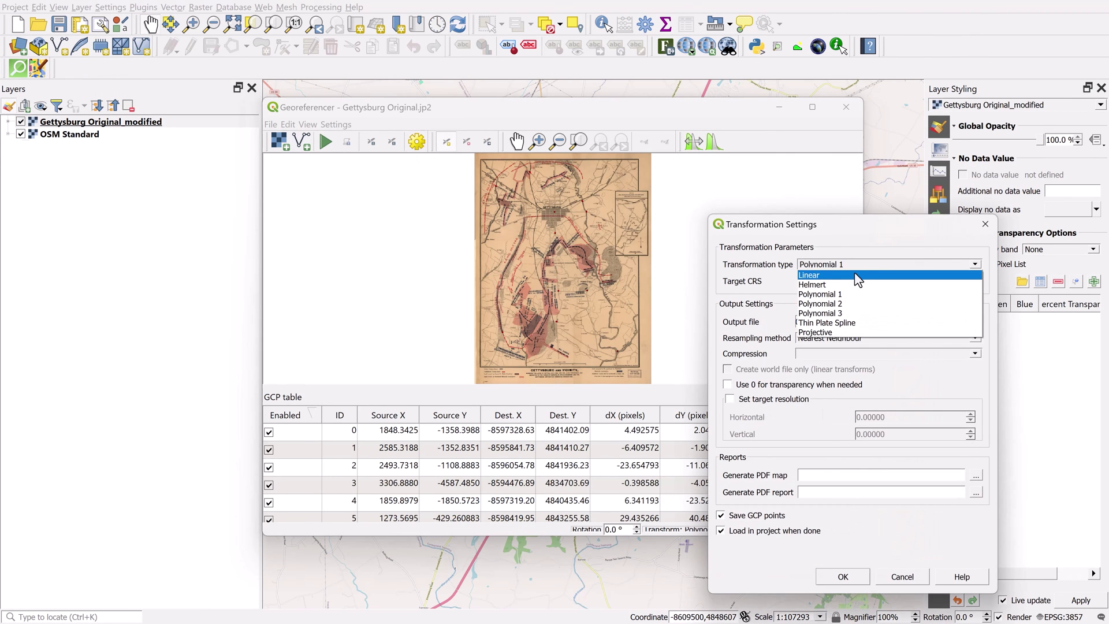
{"action": "left_click", "coordinate": [762, 279]}
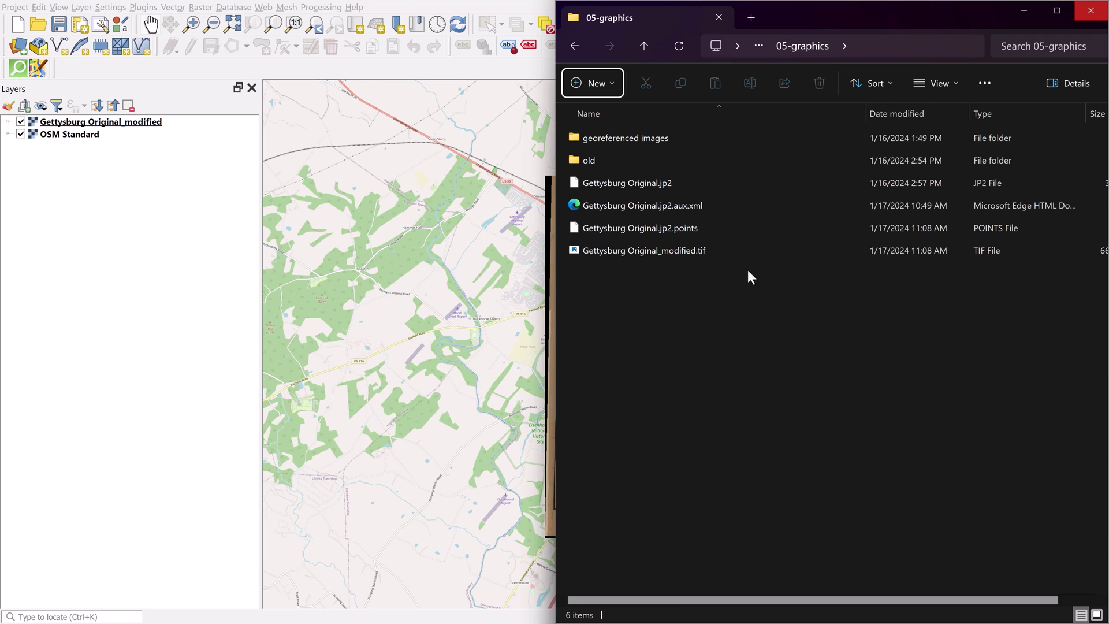
- Upload Gettysburg Original_modified.tif from the 05-graphics folder onto the Felt map
{"action": "left_click", "coordinate": [647, 228]}
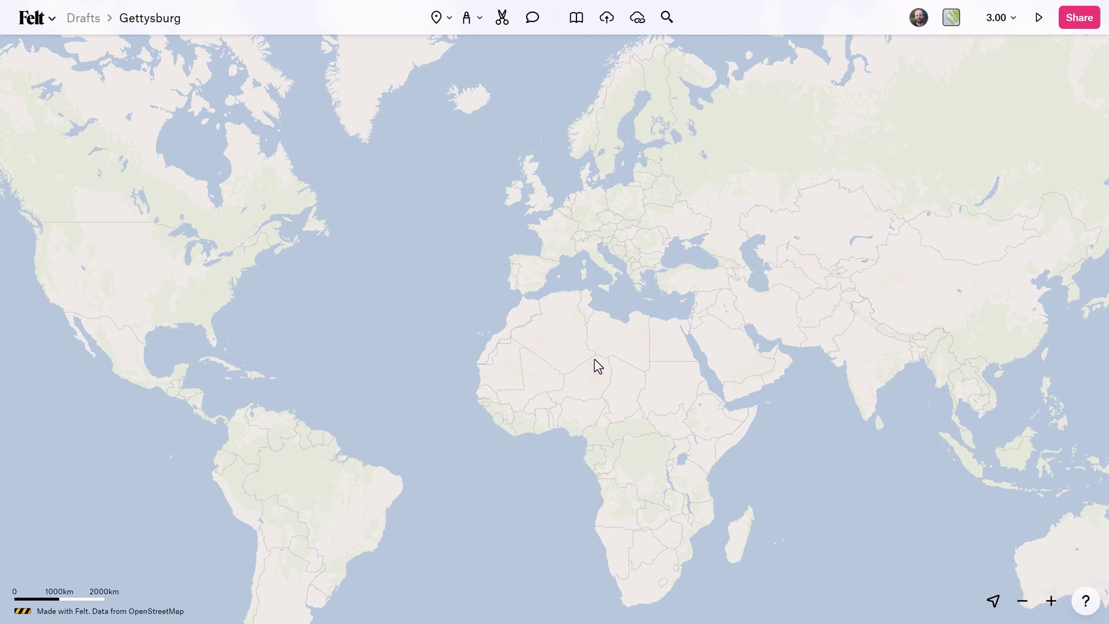
{"action": "key", "text": "alt+Tab"}
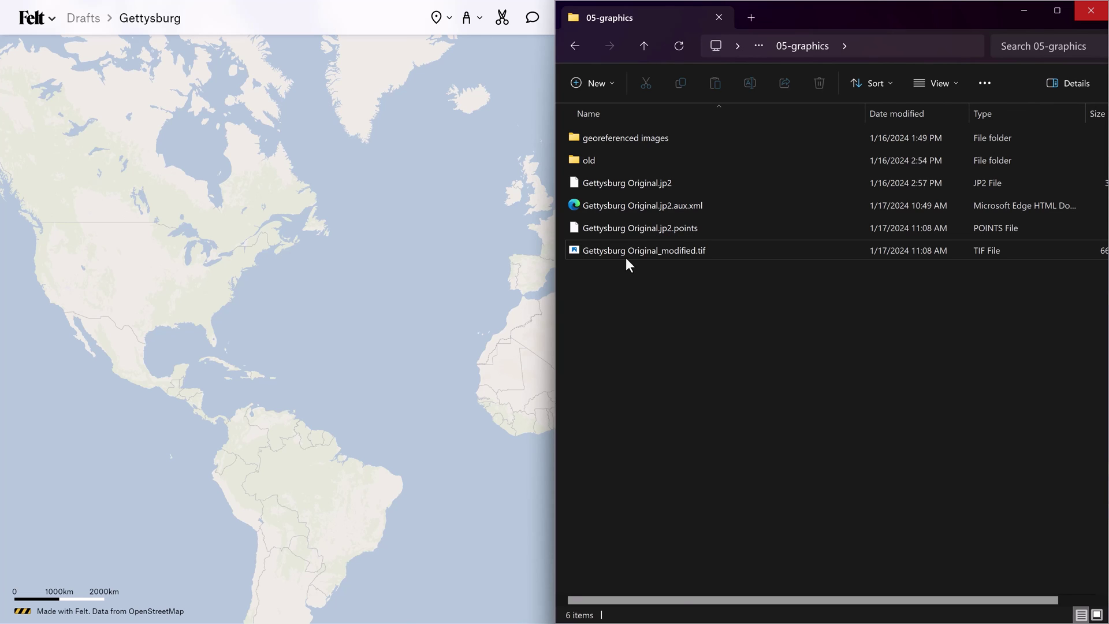
{"action": "left_click_drag", "start_coordinate": [625, 258], "coordinate": [365, 317]}
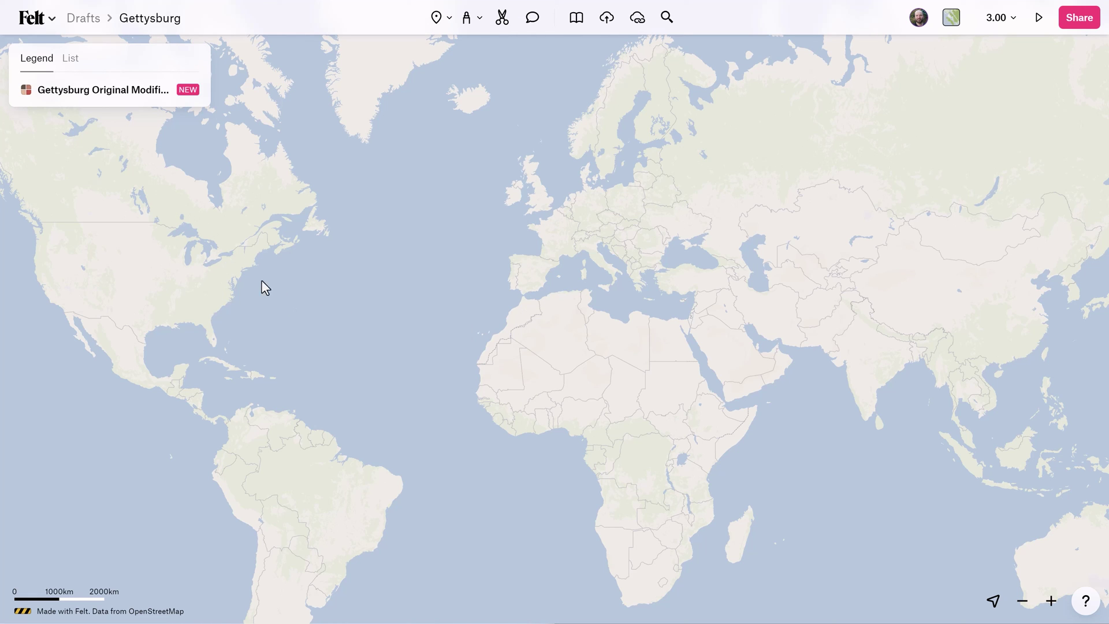
- Zoom the Felt map to the uploaded Gettysburg layer
{"action": "scroll", "coordinate": [255, 285], "scroll_direction": "left", "scroll_amount": 5}
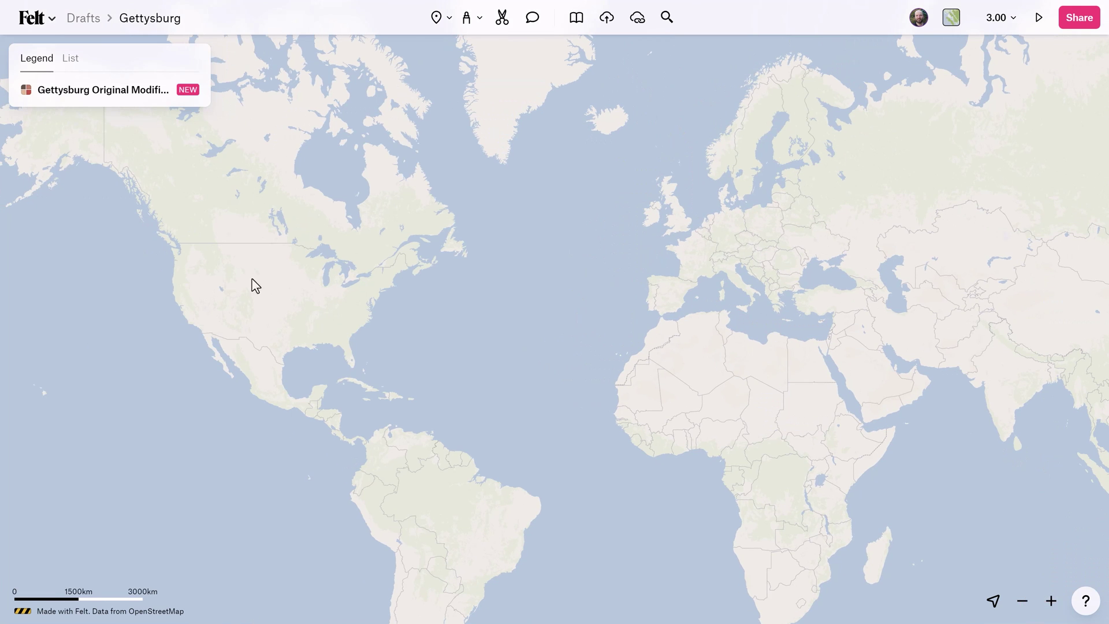
{"action": "left_click", "coordinate": [75, 96]}
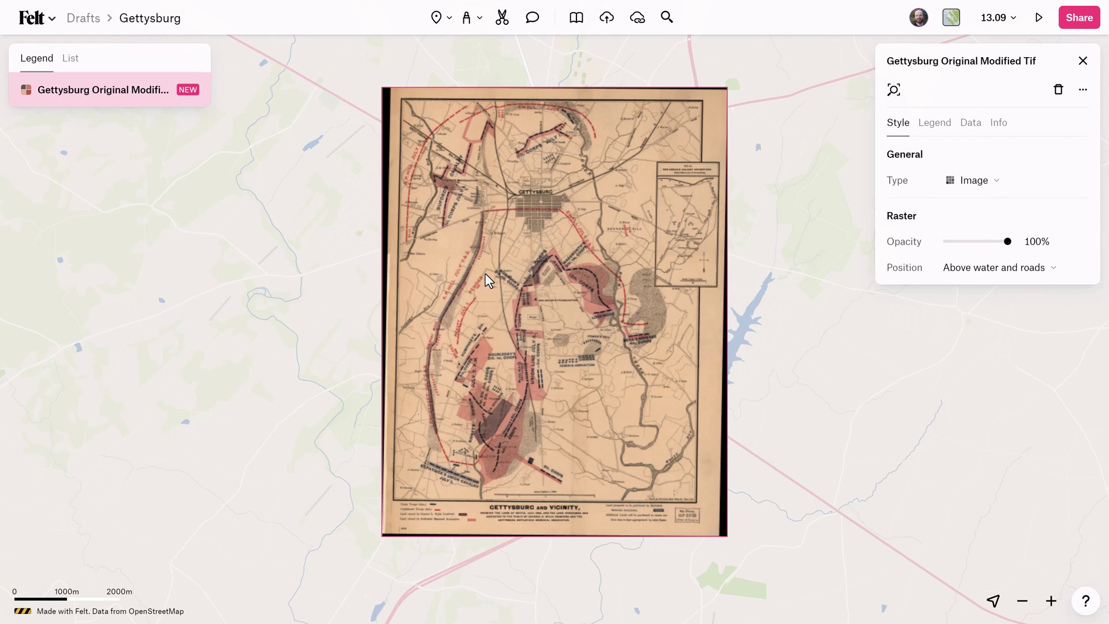
{"action": "scroll", "coordinate": [484, 273], "scroll_direction": "down", "scroll_amount": 2}
{"action": "scroll", "coordinate": [537, 248], "scroll_direction": "up", "scroll_amount": 5}
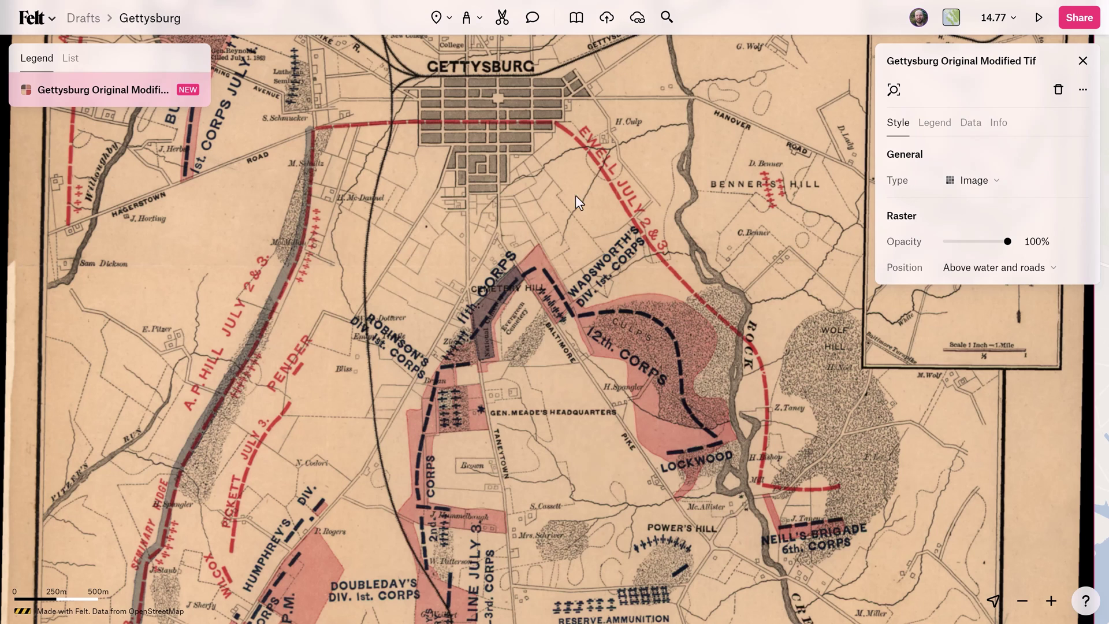
- Trace a red polygon along the Union line near Cemetery Hill and Culp's Hill
{"action": "left_click", "coordinate": [446, 21]}
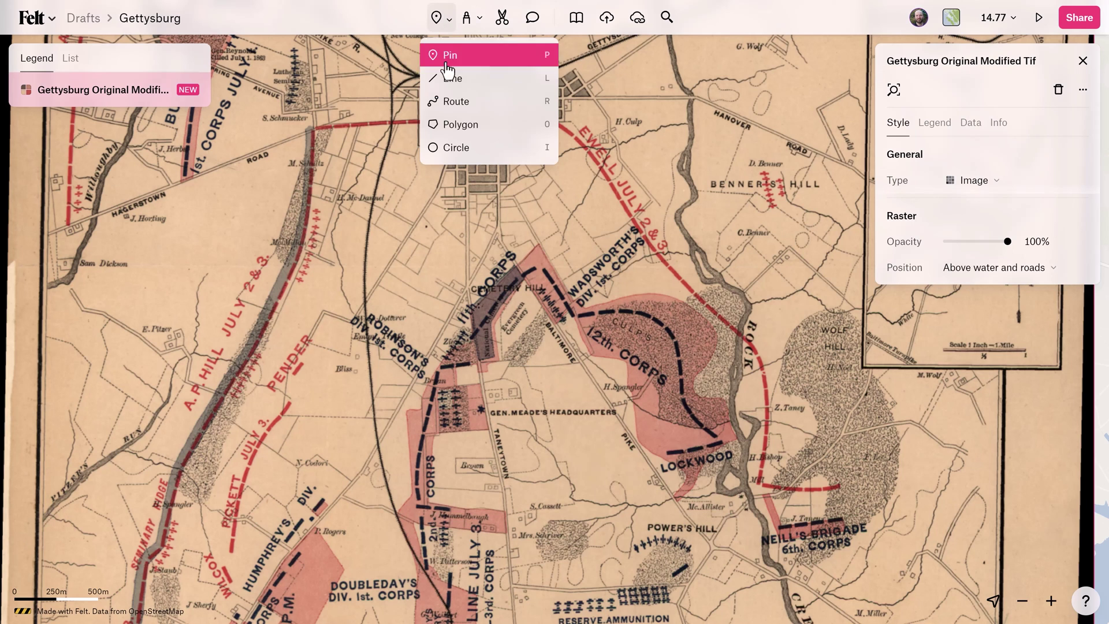
{"action": "left_click", "coordinate": [458, 127]}
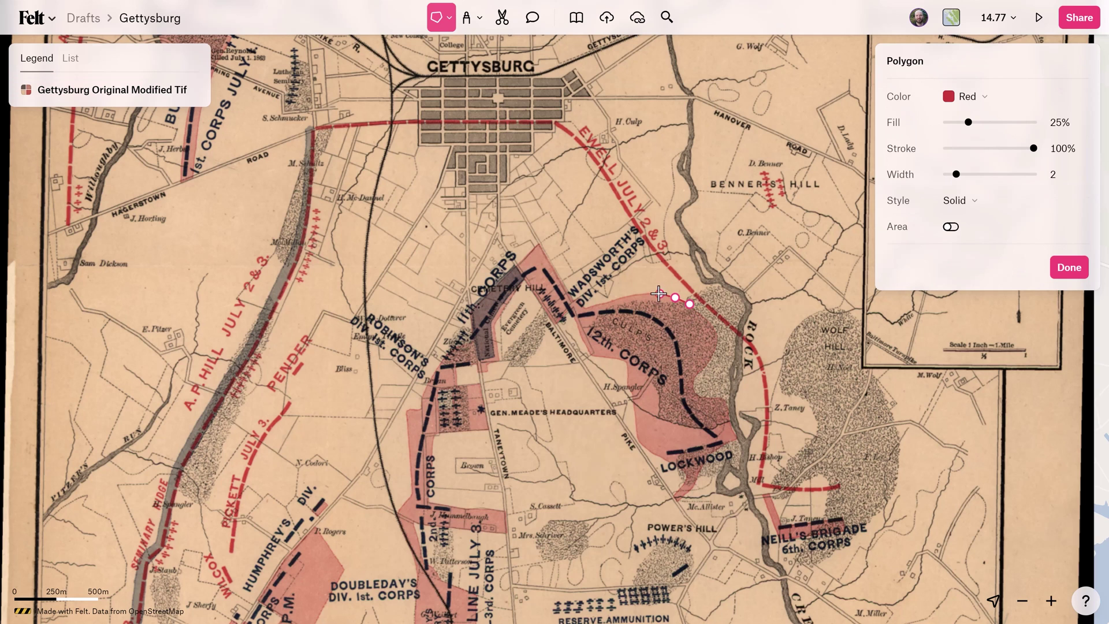
{"action": "left_click_drag", "start_coordinate": [623, 298], "coordinate": [604, 303]}
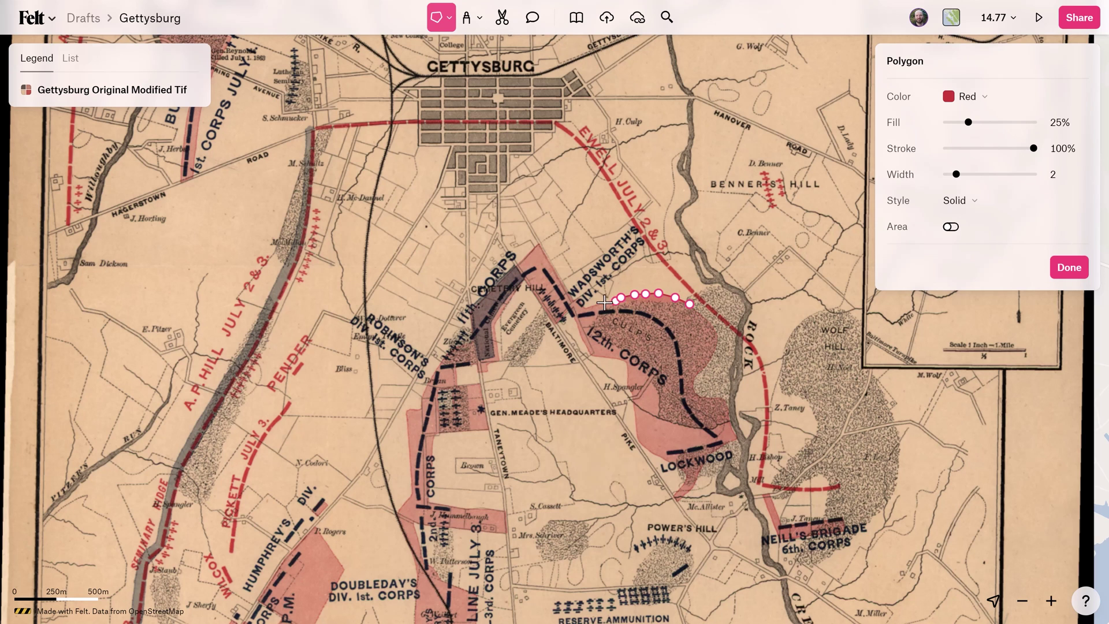
{"action": "left_click", "coordinate": [566, 287]}
{"action": "left_click", "coordinate": [560, 275]}
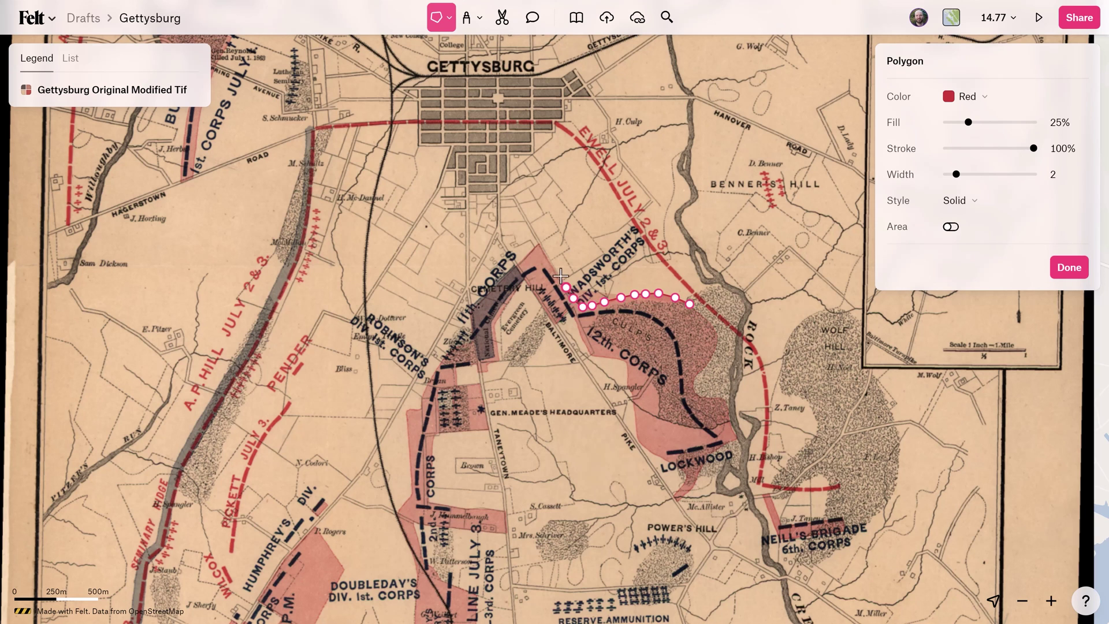
{"action": "left_click", "coordinate": [538, 244]}
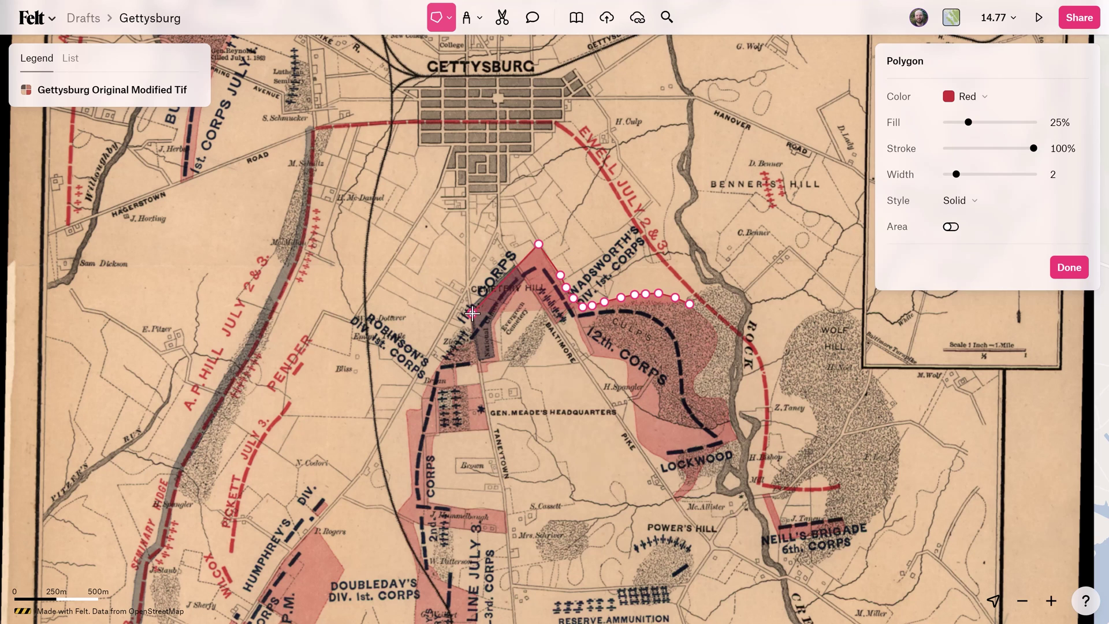
{"action": "left_click", "coordinate": [472, 313]}
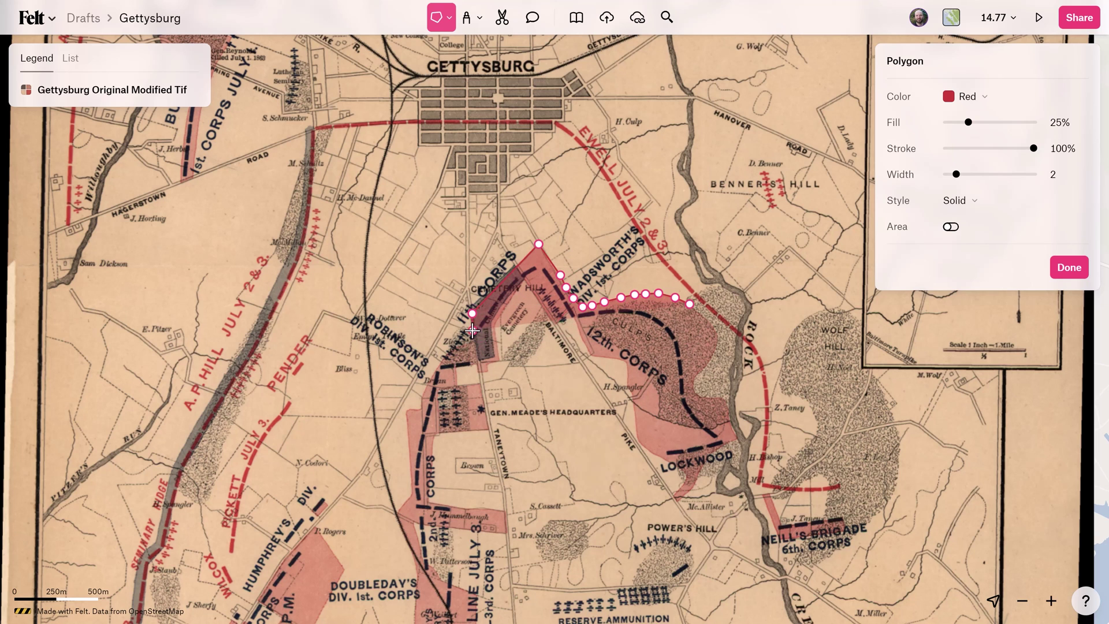